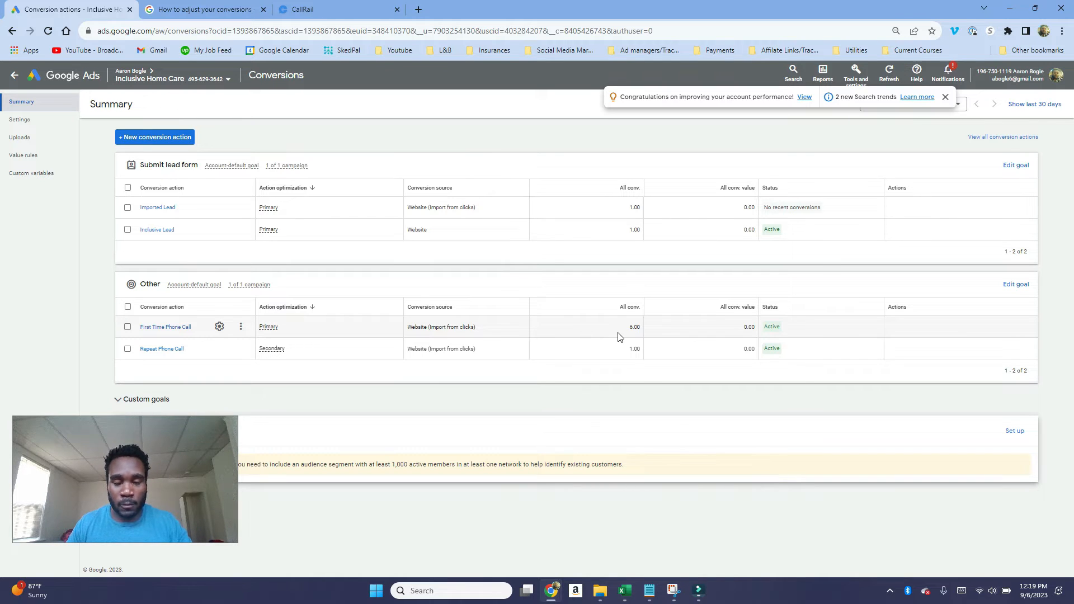
- Read the prerequisites and data preparation instructions in the help article on adjusting conversions
left_click(202, 9)
scroll(279, 269, "down", 2)
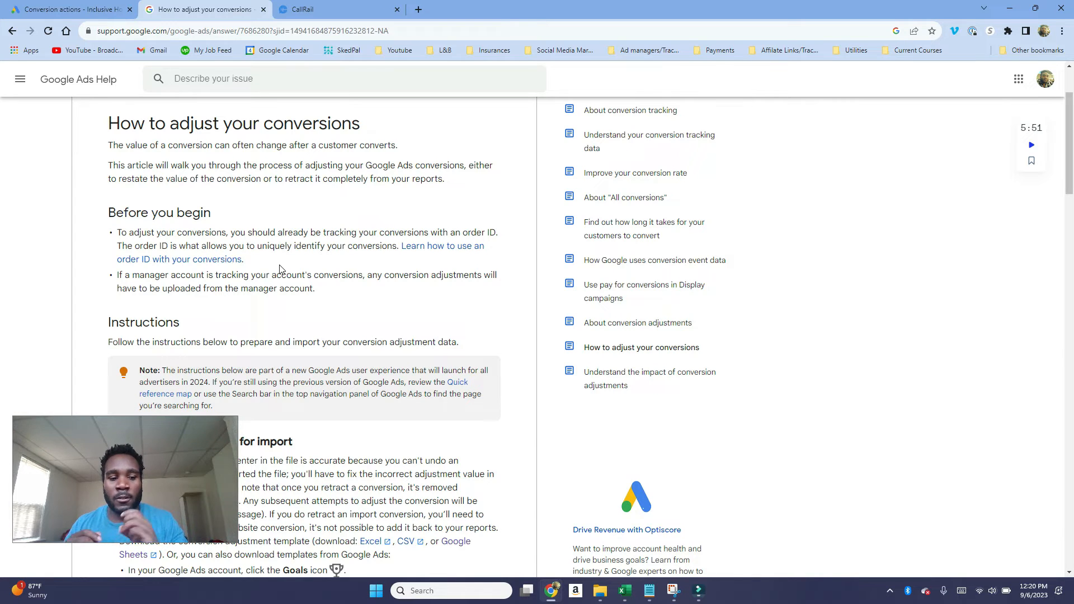
scroll(280, 269, "down", 2)
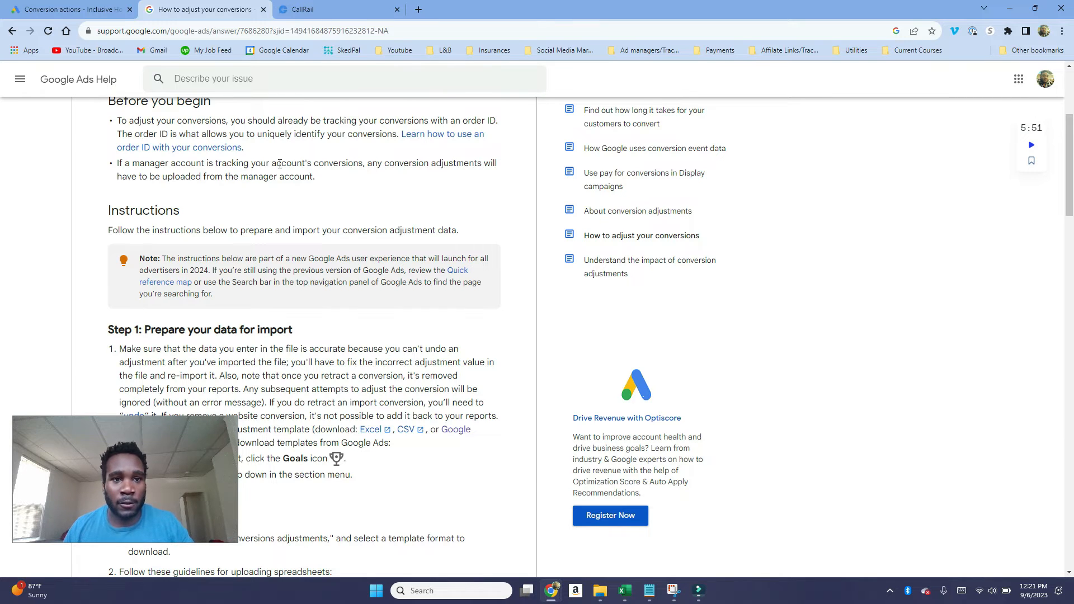
- Switch to the CallRail call record and locate the gclid under Landing Page URL Variables
key("ctrl+Tab")
scroll(494, 377, "down", 1)
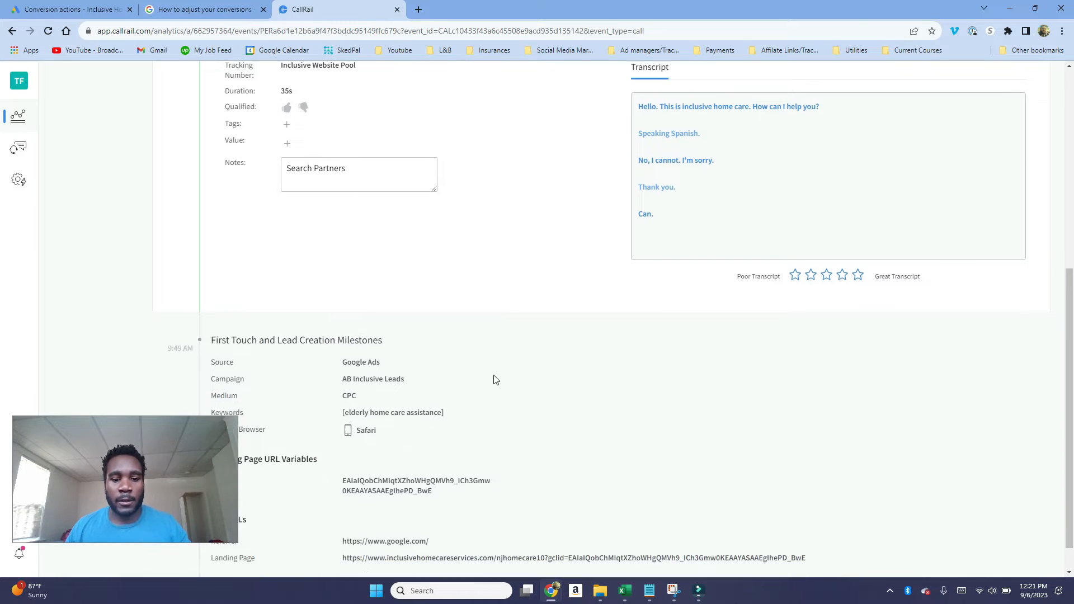
scroll(494, 380, "down", 1)
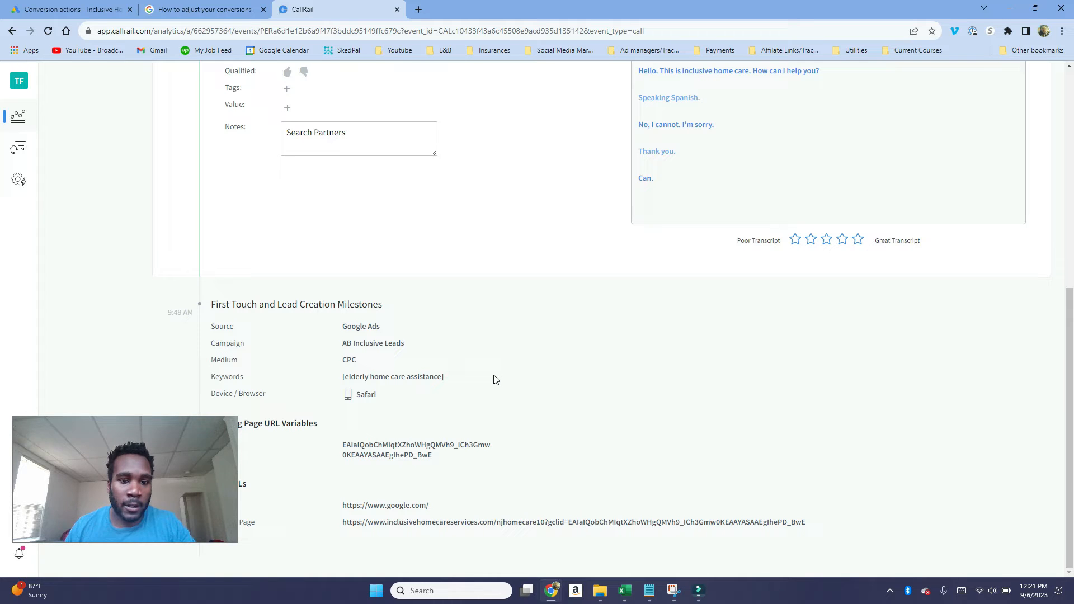
left_click_drag(108, 456, 117, 302)
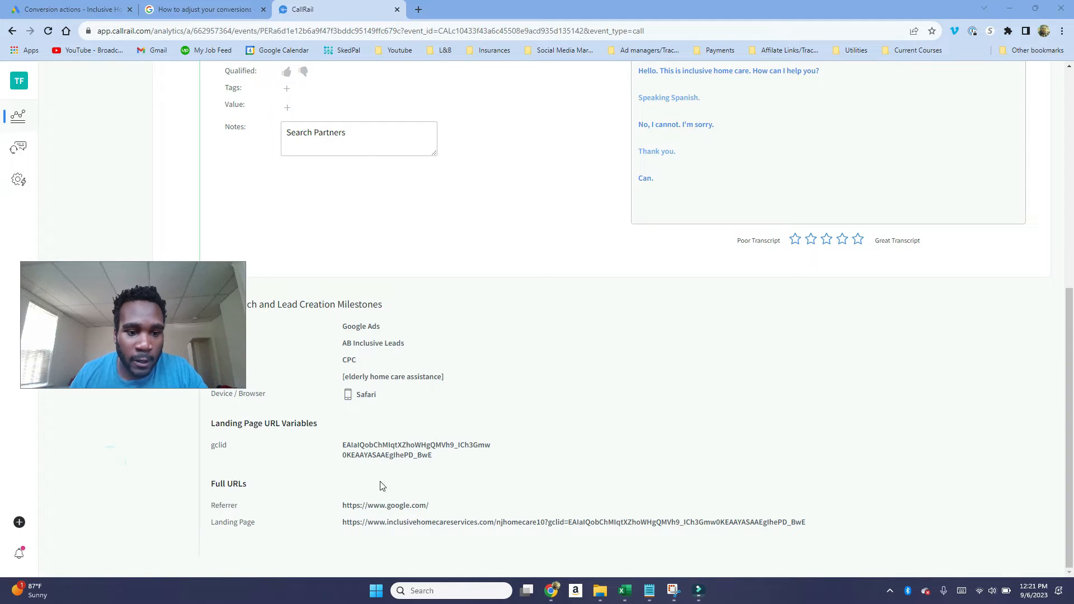
double_click(441, 458)
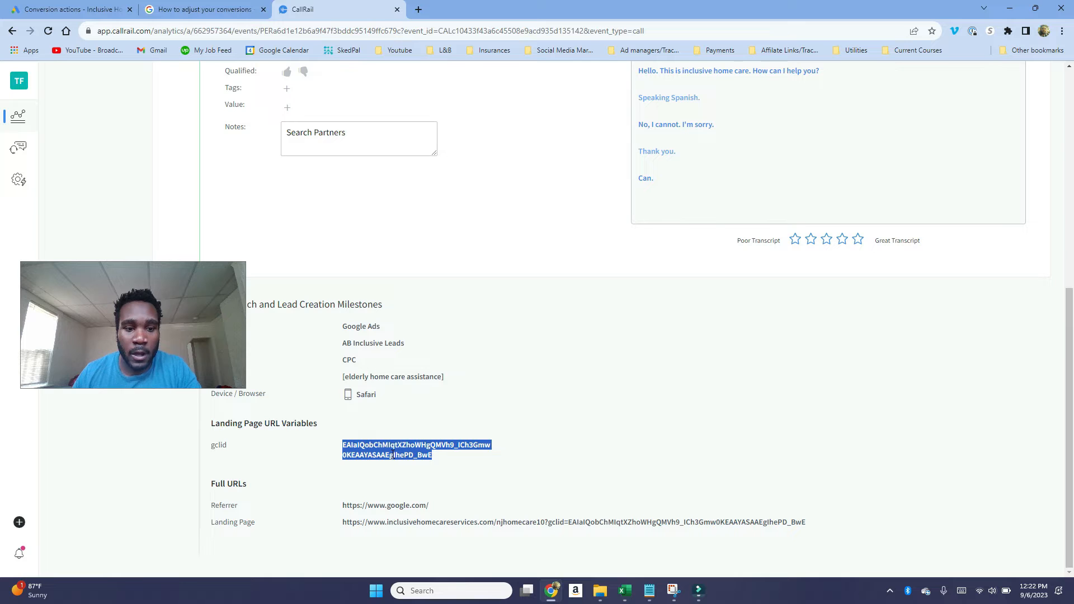
scroll(395, 447, "up", 8)
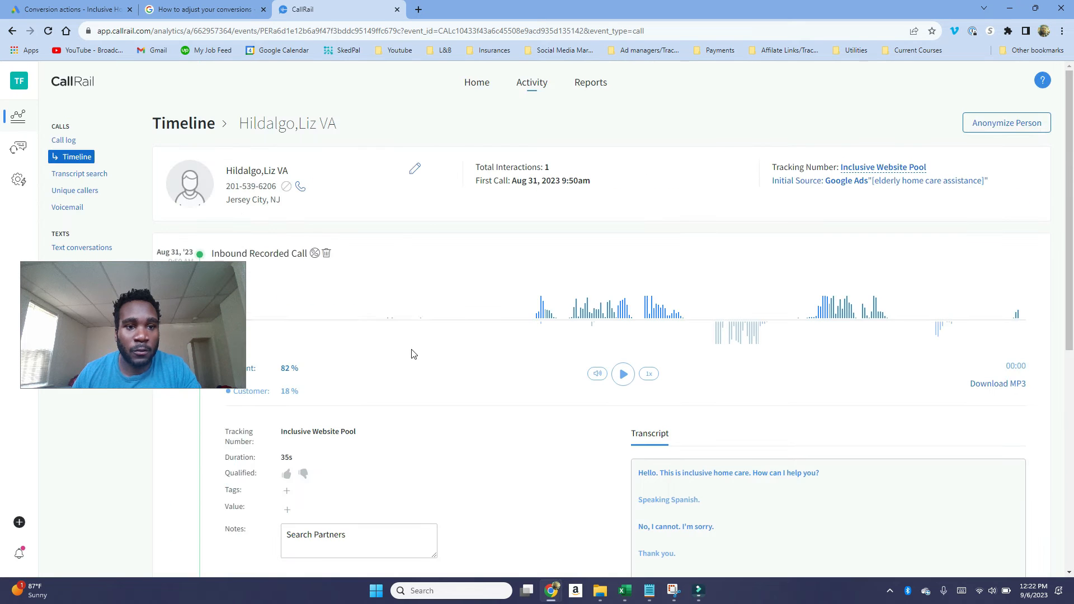
scroll(379, 257, "down", 7)
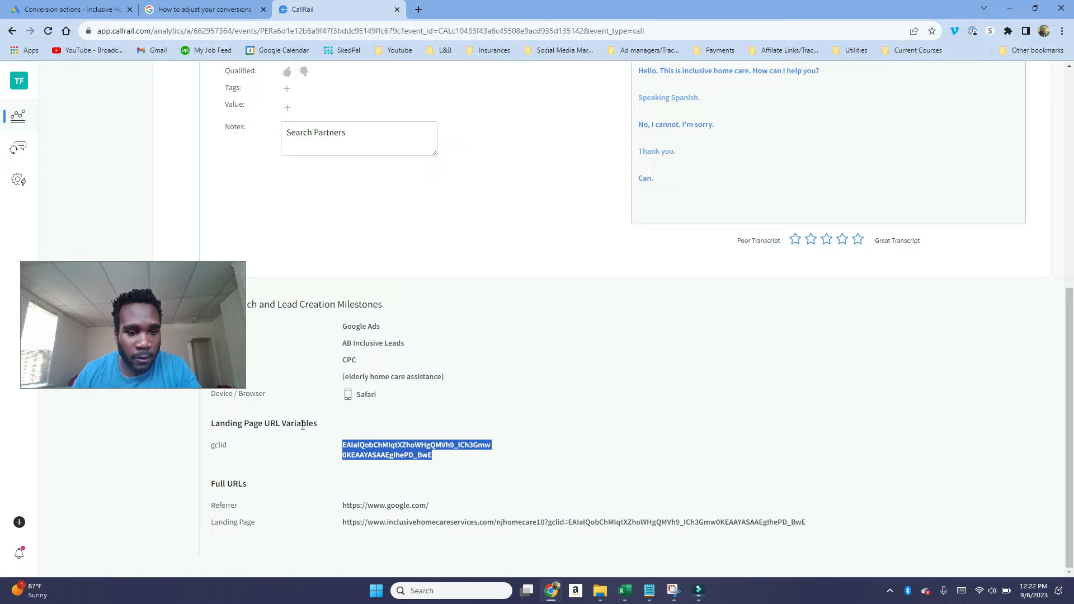
left_click(276, 448)
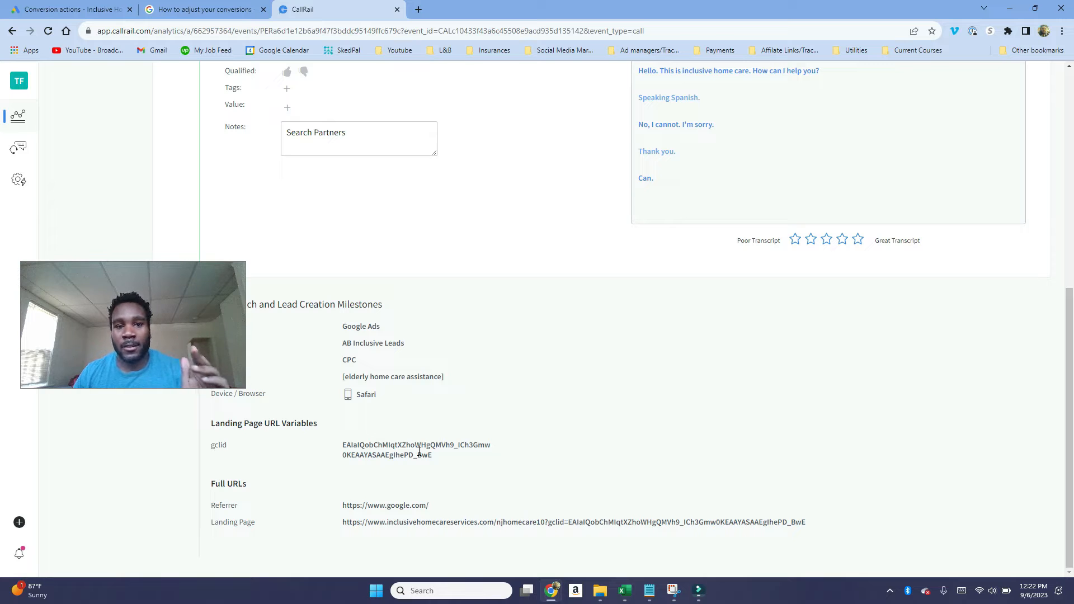
- Check the date and time of the inbound recorded call on the caller's timeline
scroll(446, 376, "up", 5)
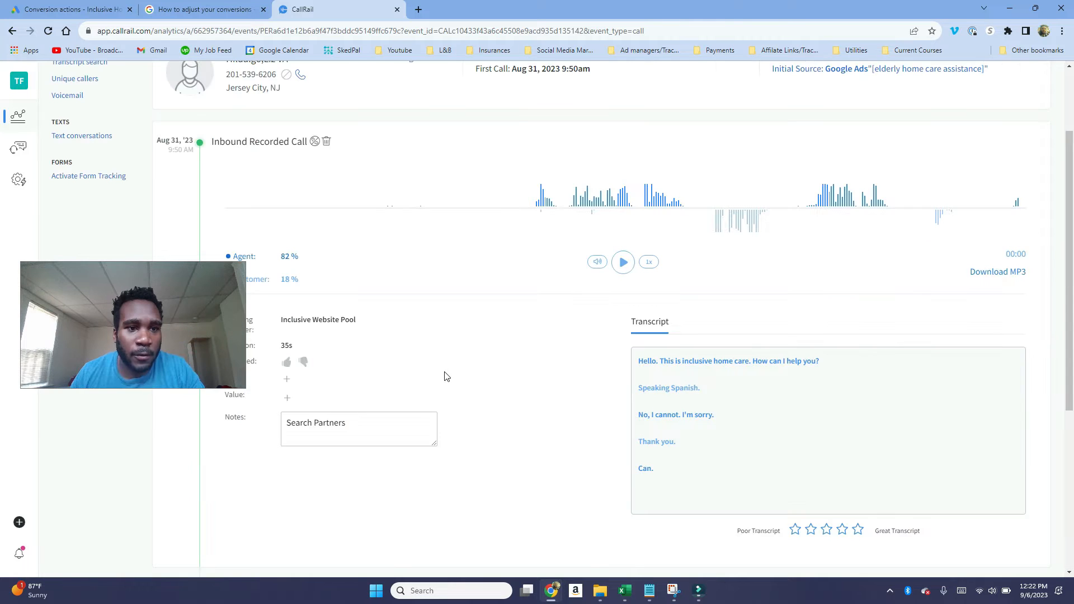
scroll(214, 226, "up", 1)
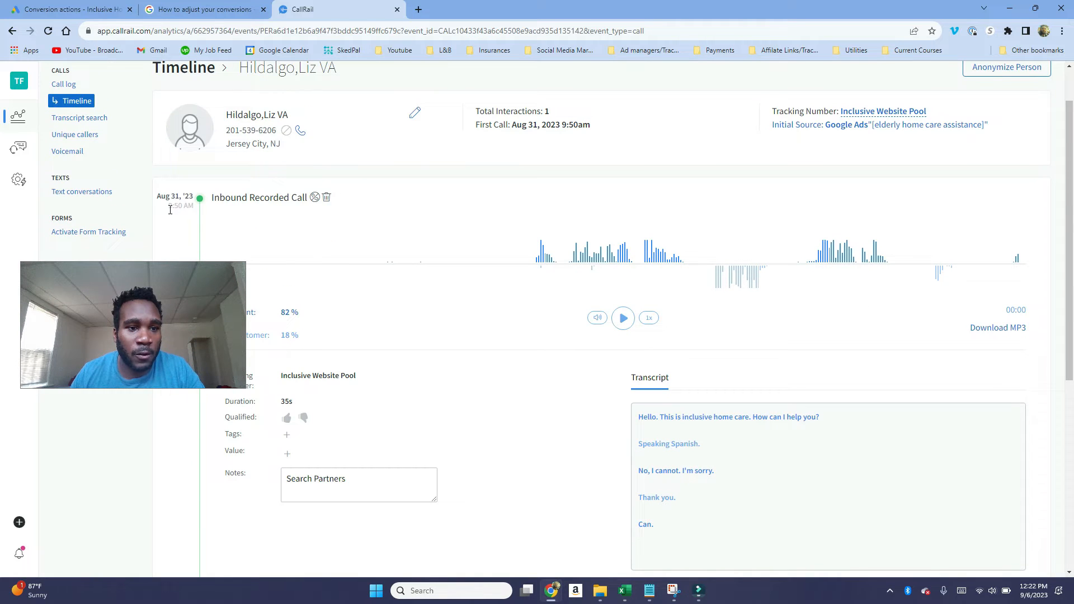
left_click_drag(167, 208, 193, 197)
scroll(353, 301, "down", 3)
scroll(354, 302, "down", 3)
- Switch back to Google Ads, dismiss the performance notification and open the Conversions measurement page
left_click(201, 10)
left_click(101, 10)
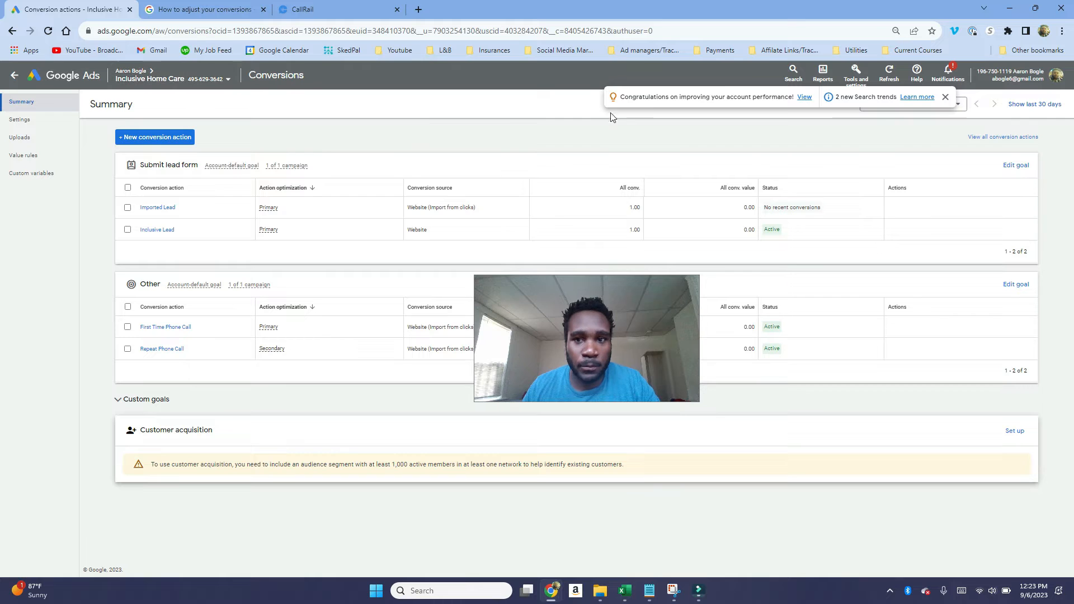
left_click(946, 97)
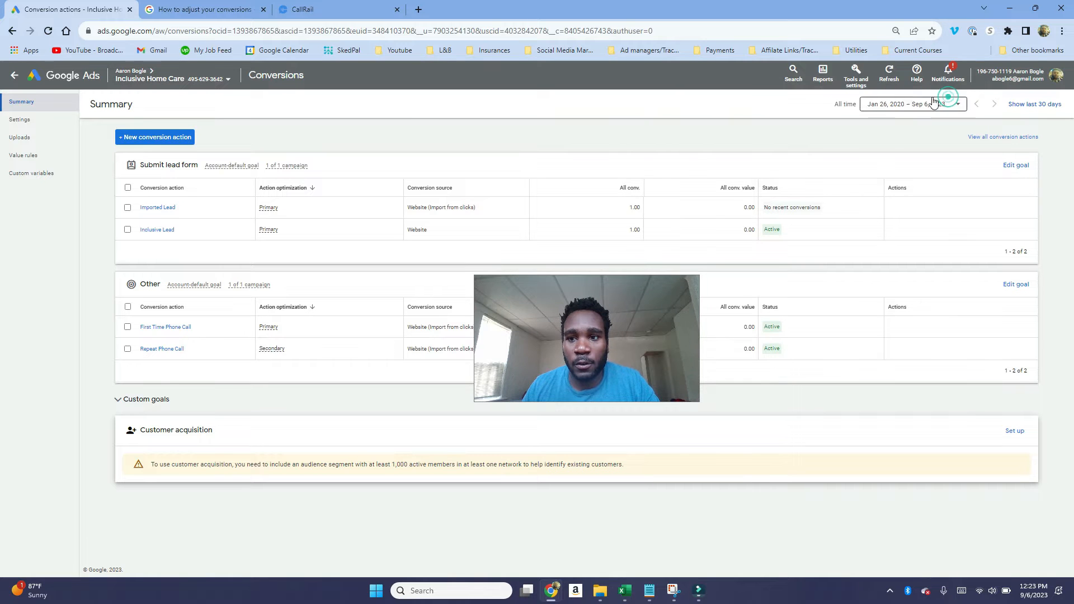
left_click(865, 84)
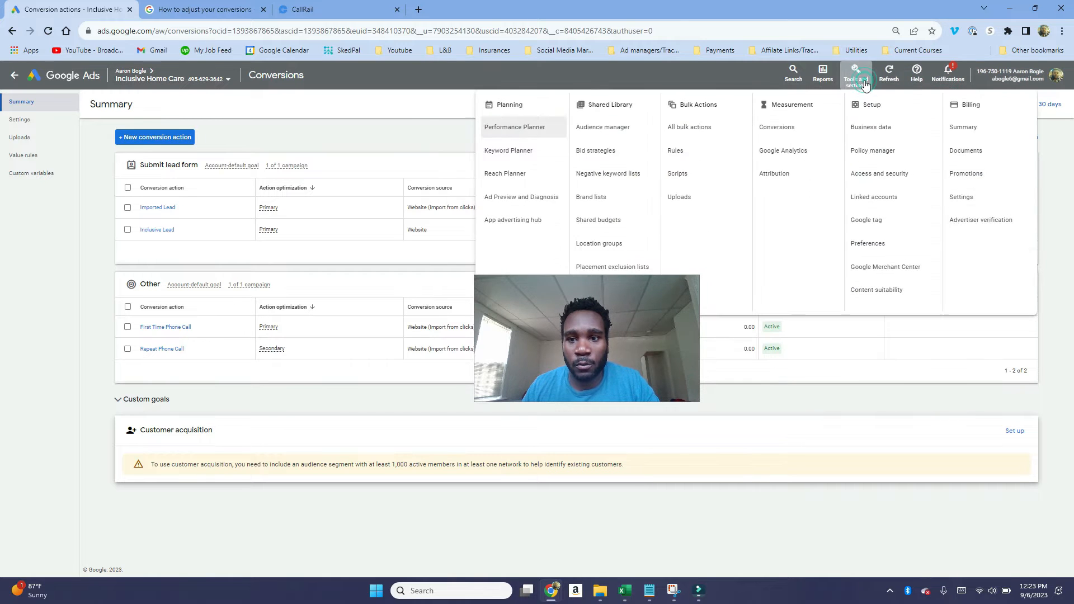
left_click(799, 129)
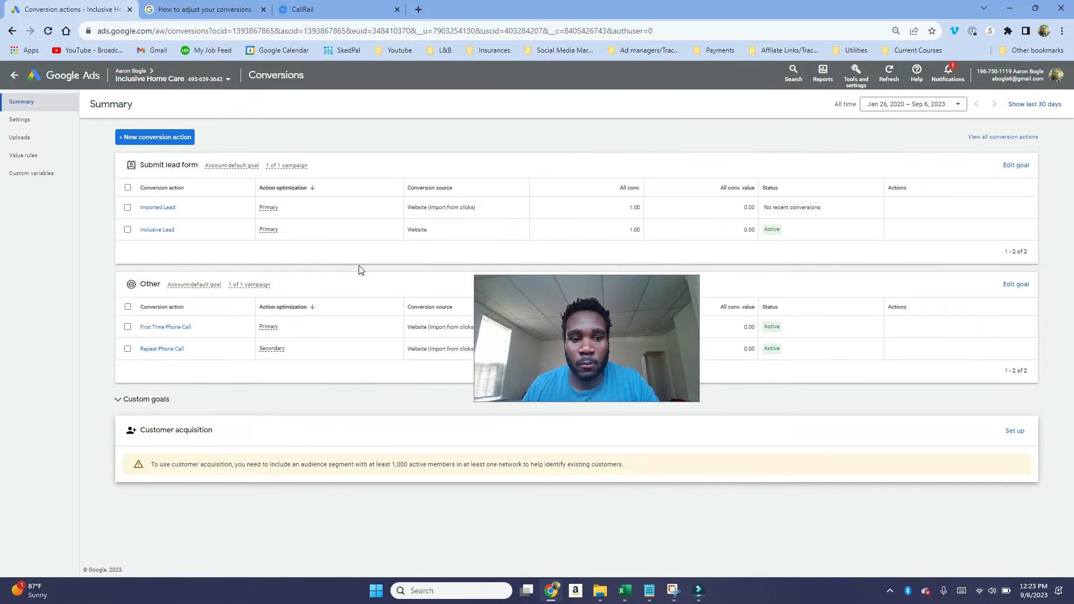
- Start a new conversion upload and view the downloadable templates for it
left_click_drag(594, 337, 535, 424)
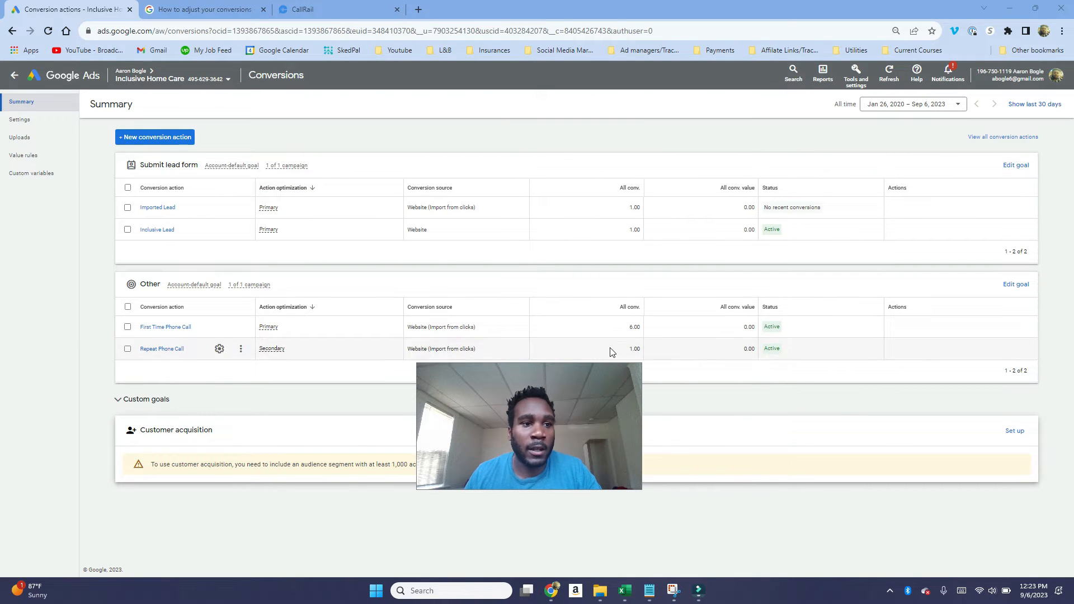
left_click(30, 142)
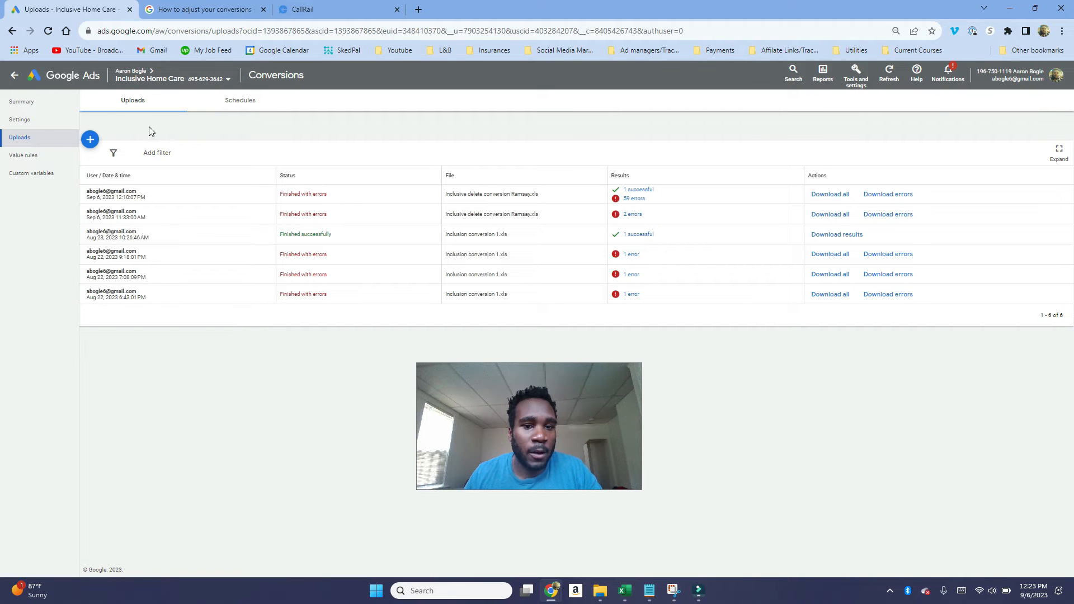
left_click(90, 139)
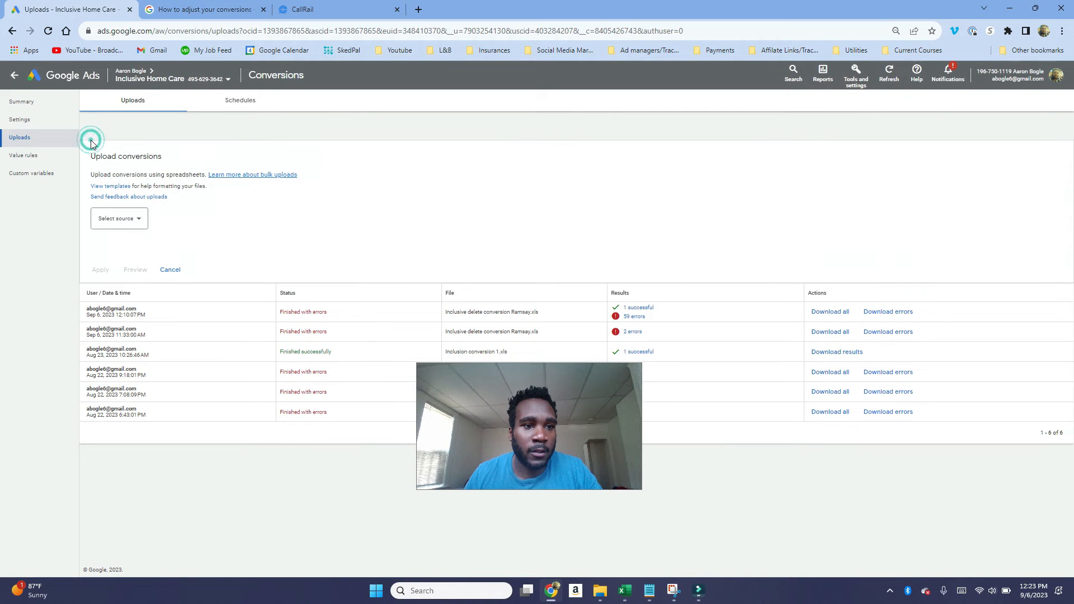
left_click(123, 189)
left_click_drag(491, 374, 215, 409)
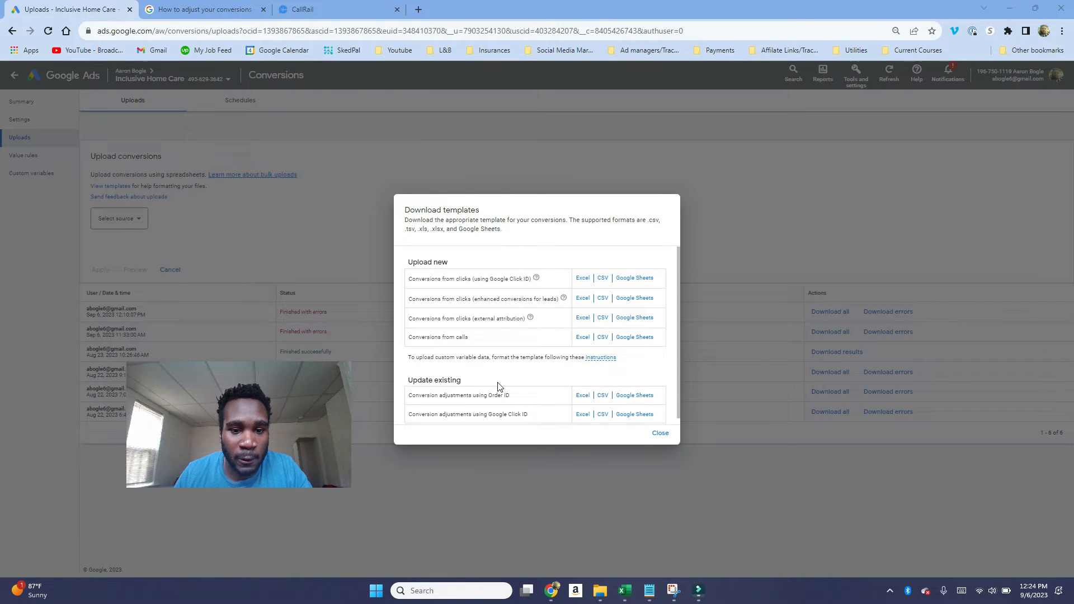
- Download the Excel template for updating existing conversions with conversion adjustments using Google Click ID
left_click_drag(456, 265, 410, 264)
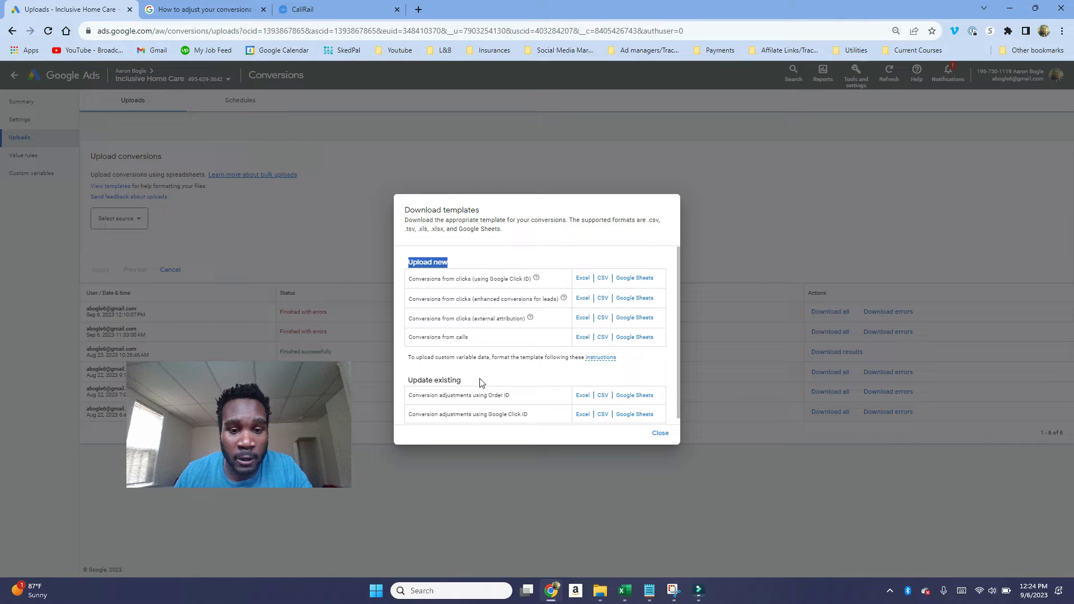
left_click_drag(478, 382, 409, 383)
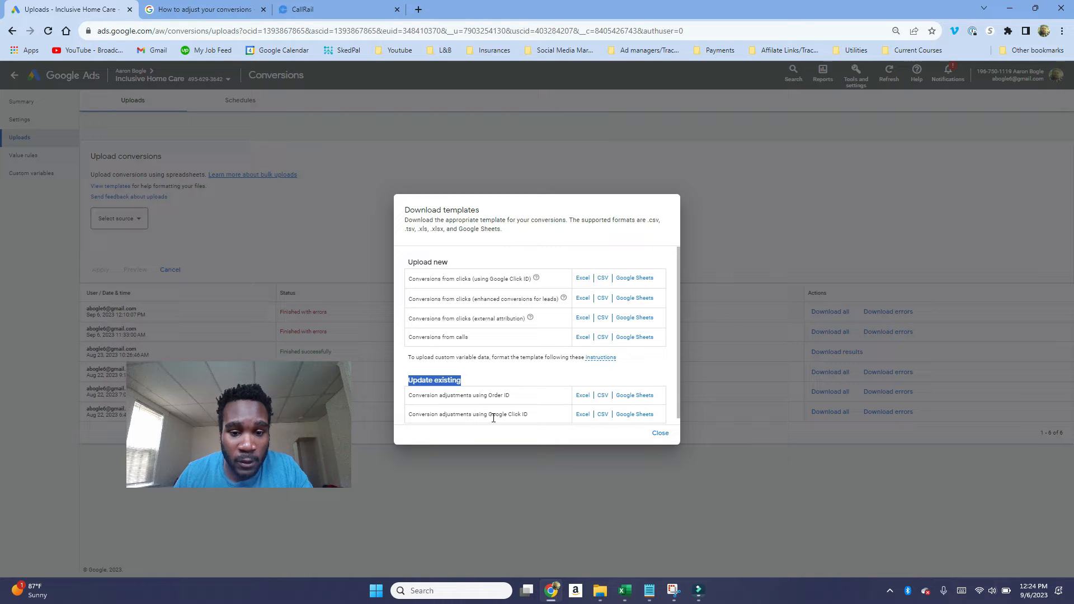
left_click(290, 10)
left_click(202, 10)
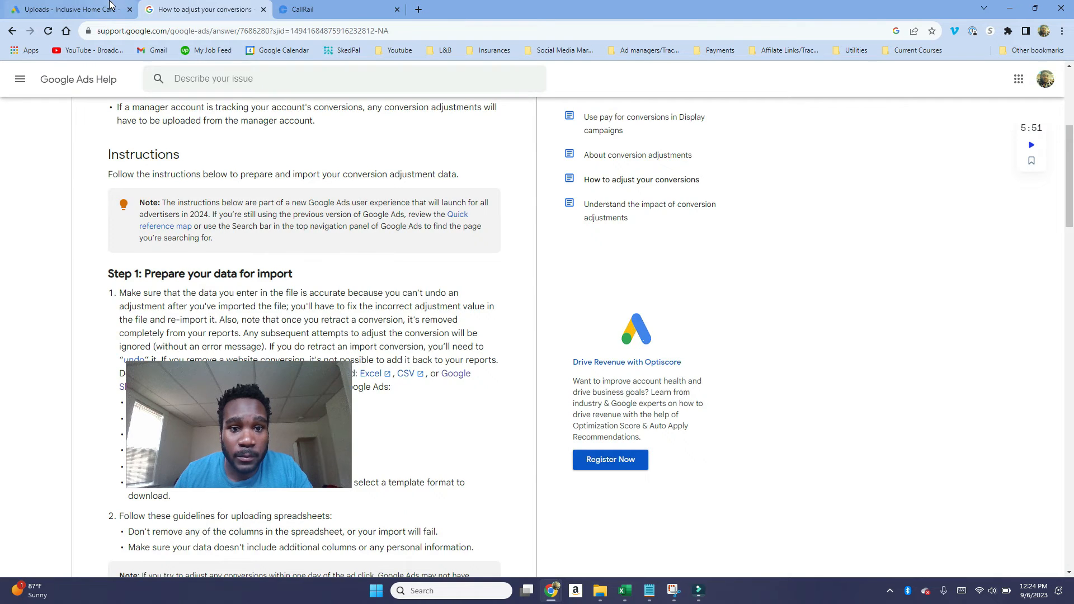
left_click(107, 9)
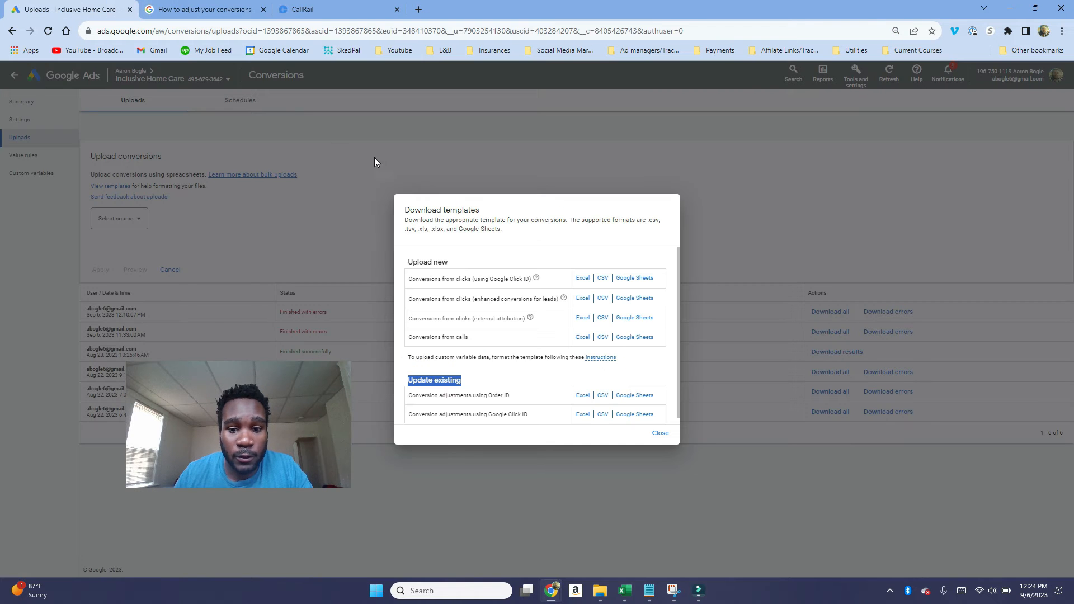
left_click(582, 418)
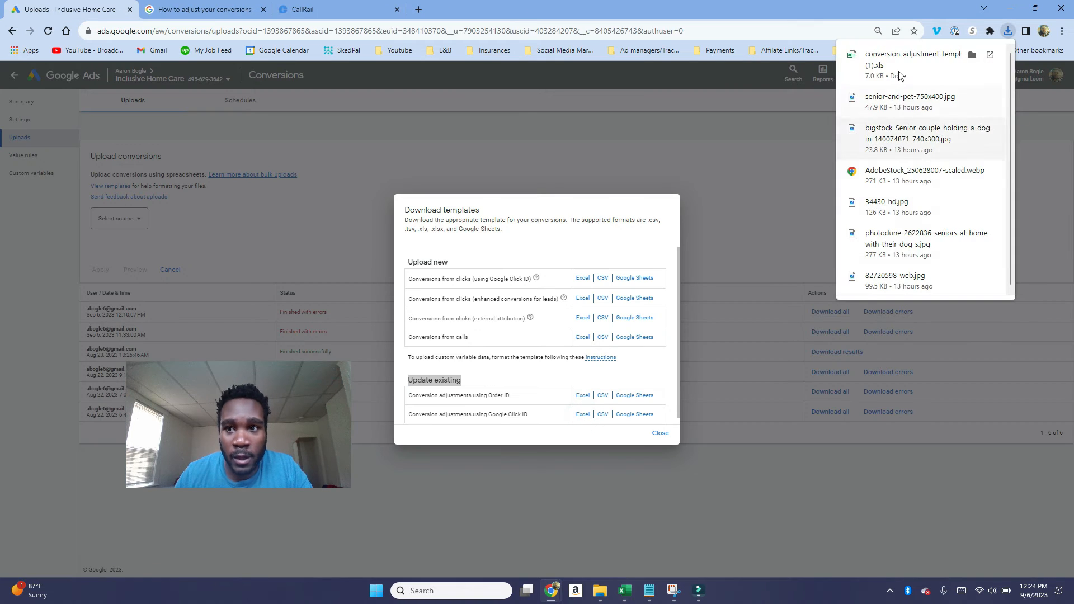
- Open the downloaded conversion adjustment template in Excel and enable editing
left_click(902, 64)
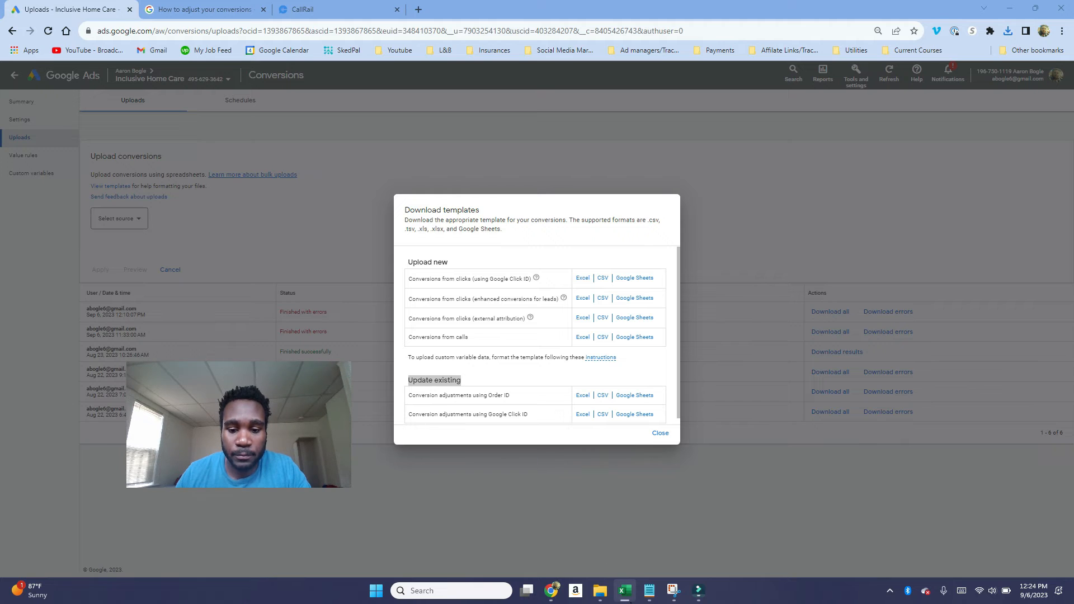
left_click(631, 601)
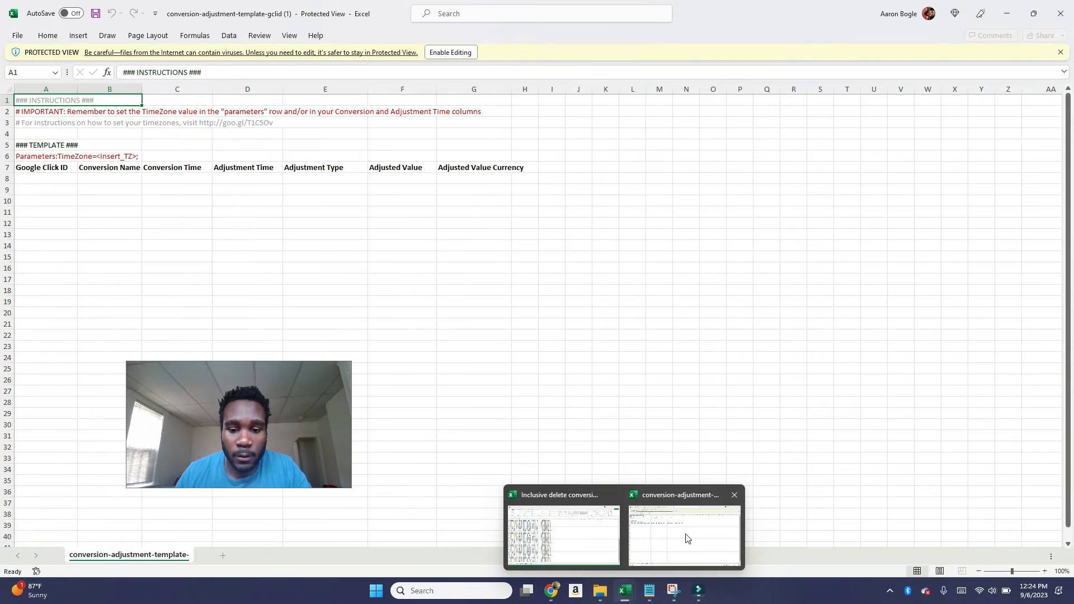
left_click(687, 538)
left_click(451, 52)
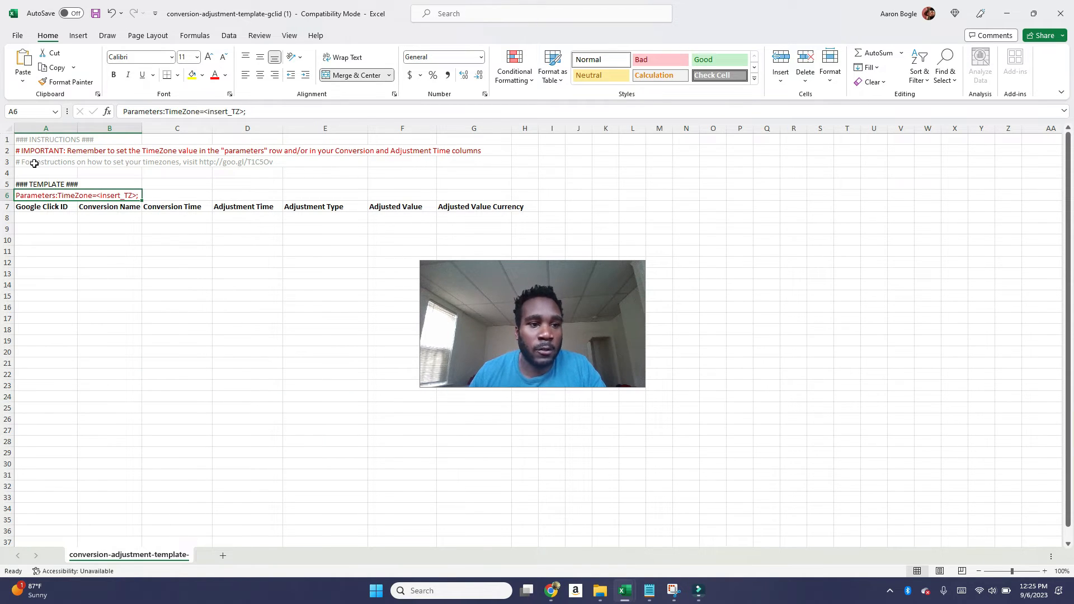
left_click(34, 163)
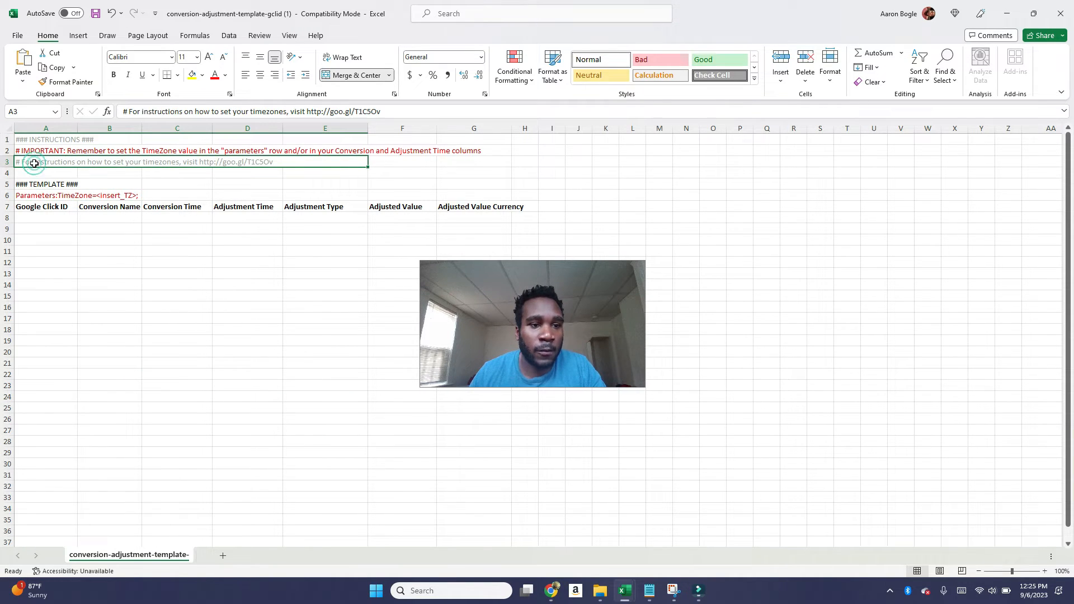
left_click(226, 162)
double_click(26, 164)
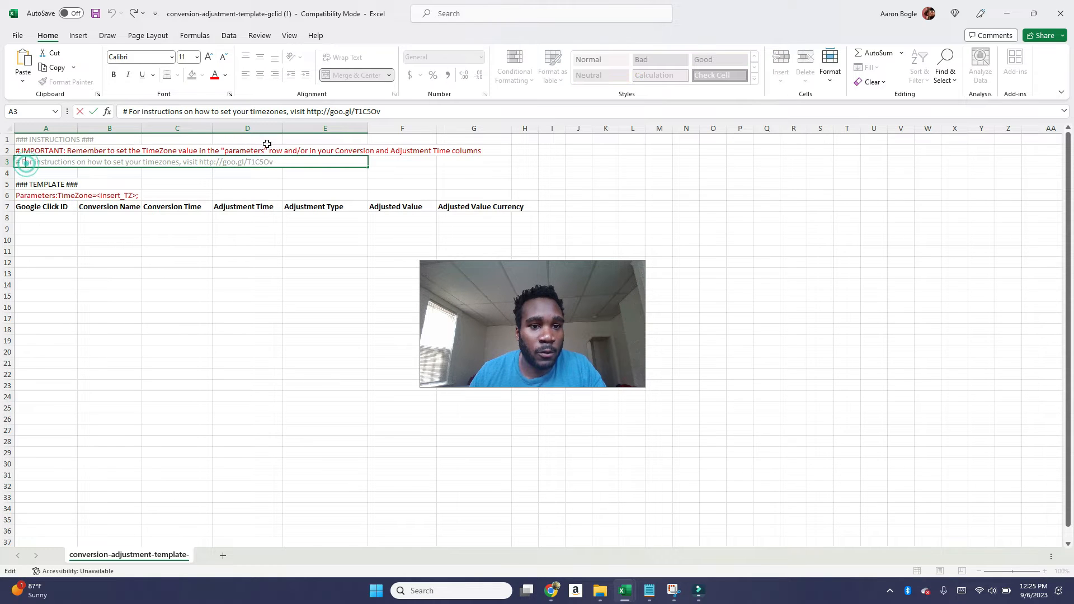
left_click_drag(383, 111, 307, 112)
right_click(329, 113)
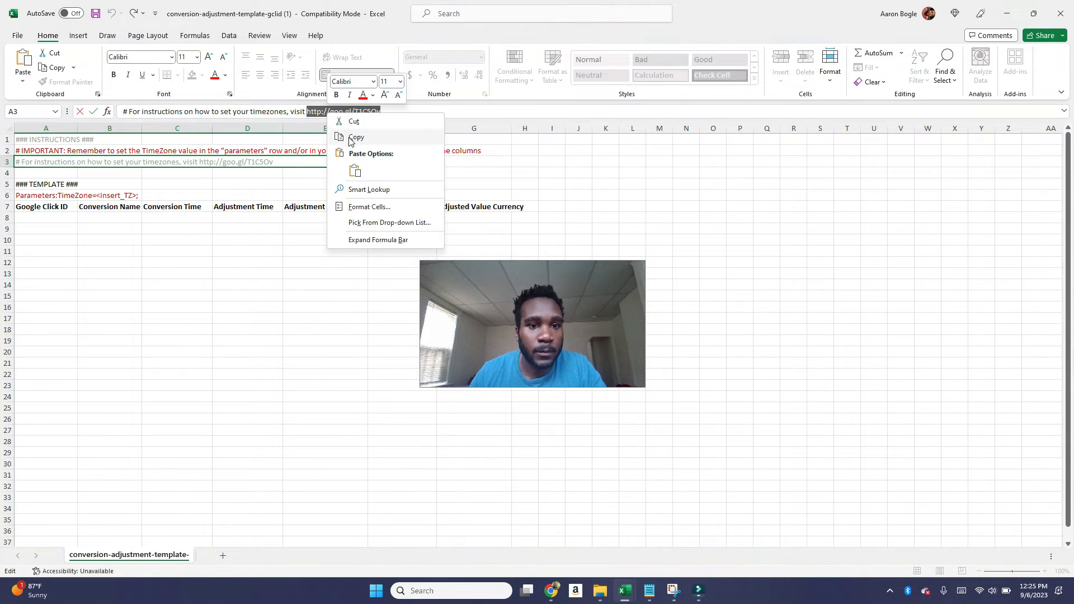
left_click(349, 137)
- Switch to the Chrome window with Google Ads and open the copied timezone instructions link in a new tab
mouse_move(544, 601)
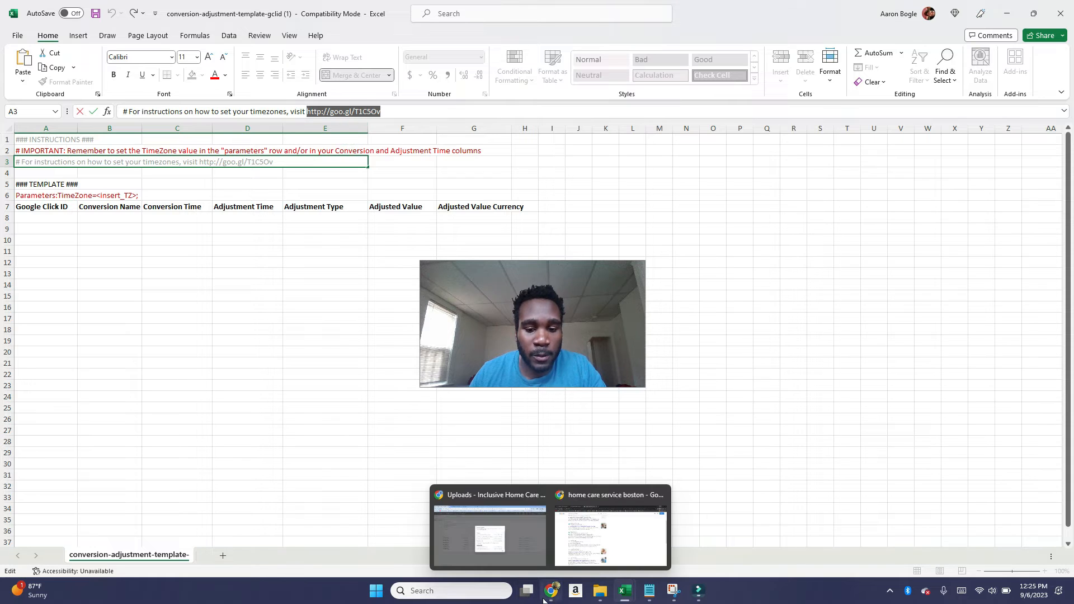
left_click(518, 556)
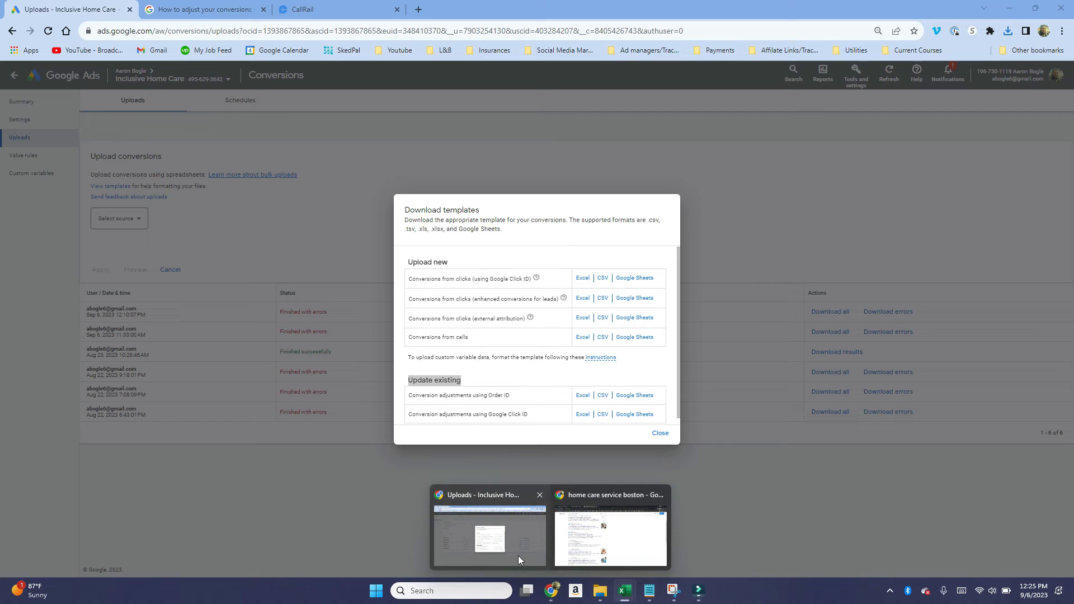
left_click(419, 10)
key("ctrl+v")
key("Return")
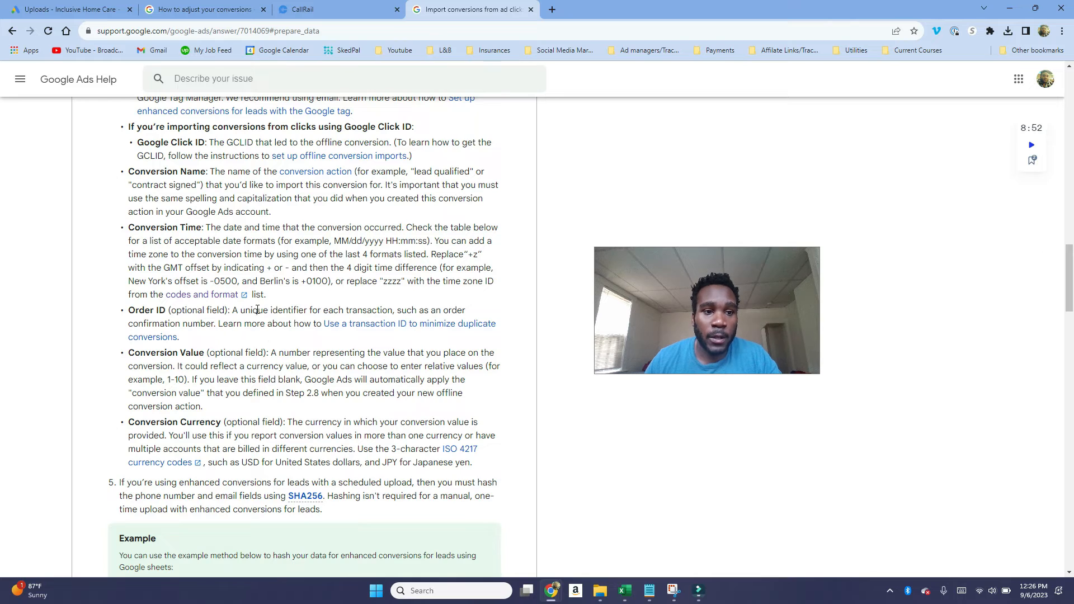
- Find the Conversion Time guidance in the help article and open its codes and format list
scroll(257, 310, "up", 3)
scroll(215, 366, "down", 1)
left_click_drag(154, 340, 187, 340)
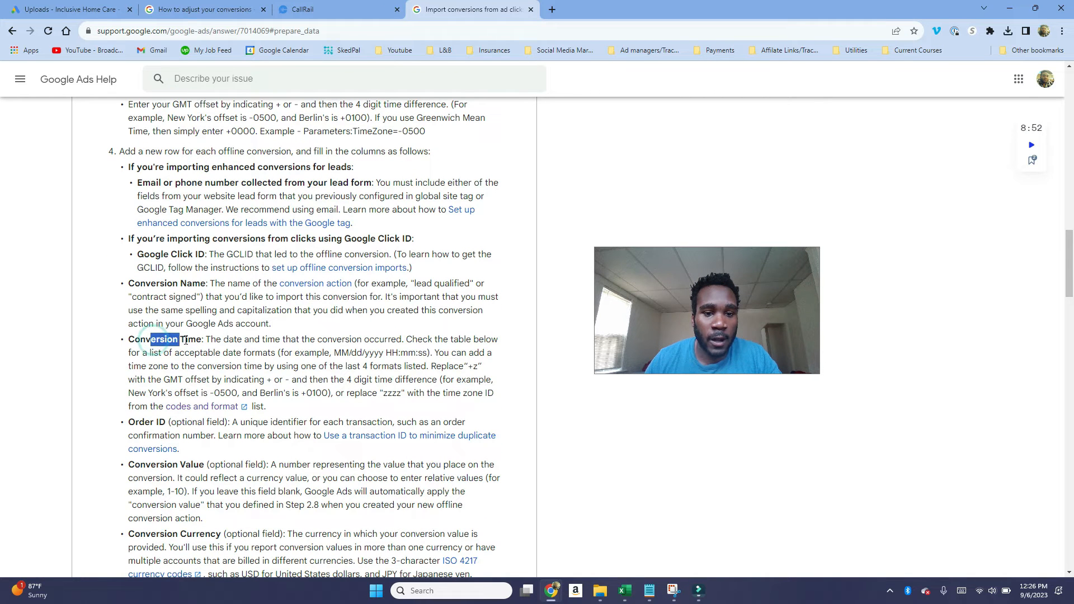
left_click(220, 413)
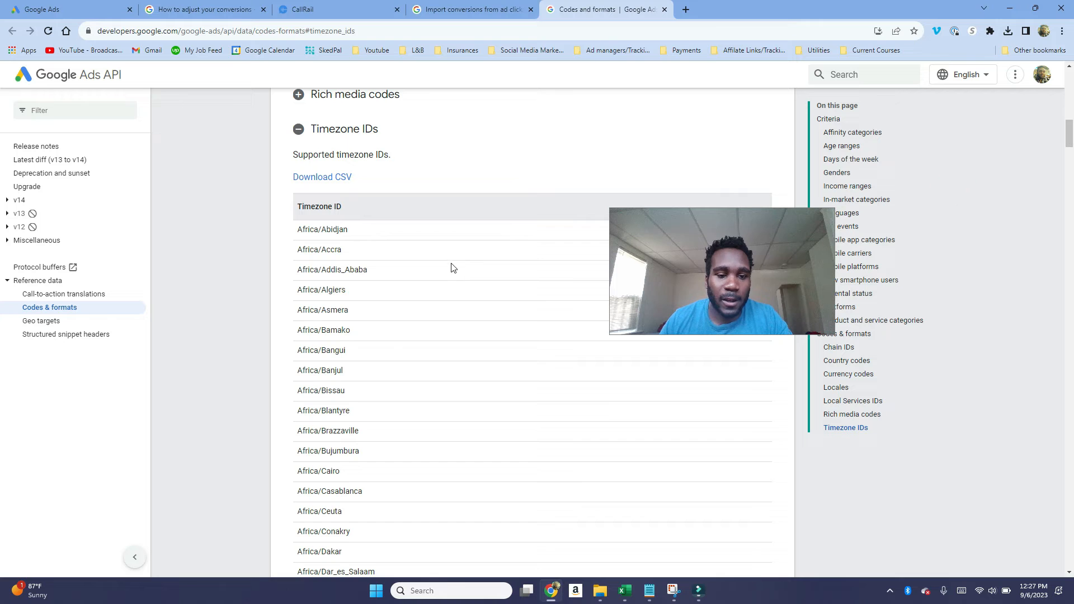
- Find the America/New_York entry in the supported timezone IDs list and copy it
scroll(313, 251, "down", 15)
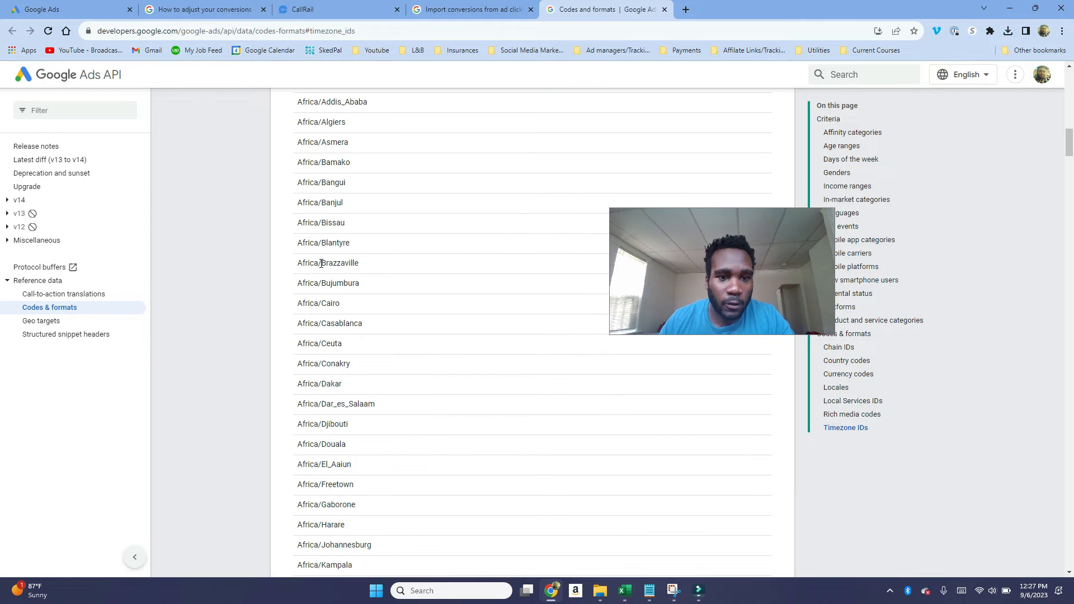
scroll(390, 316, "down", 17)
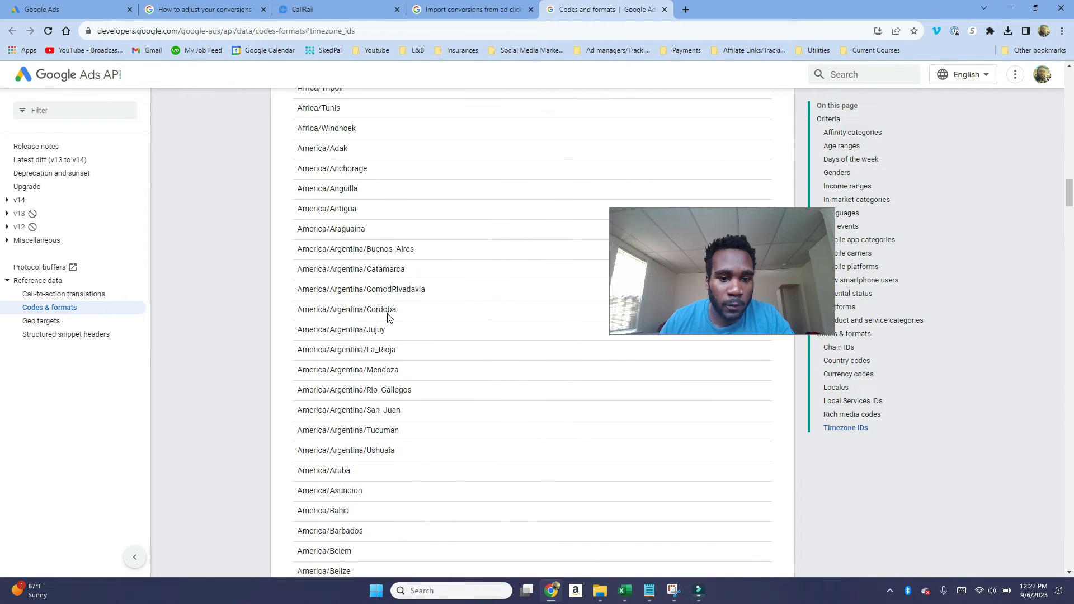
scroll(396, 345, "down", 8)
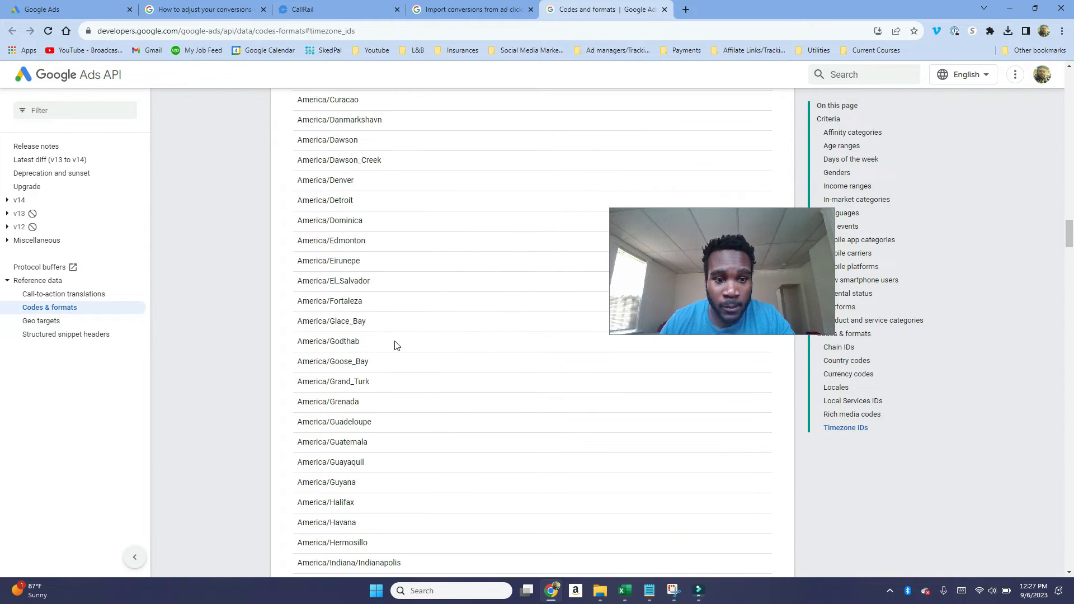
scroll(394, 339, "down", 6)
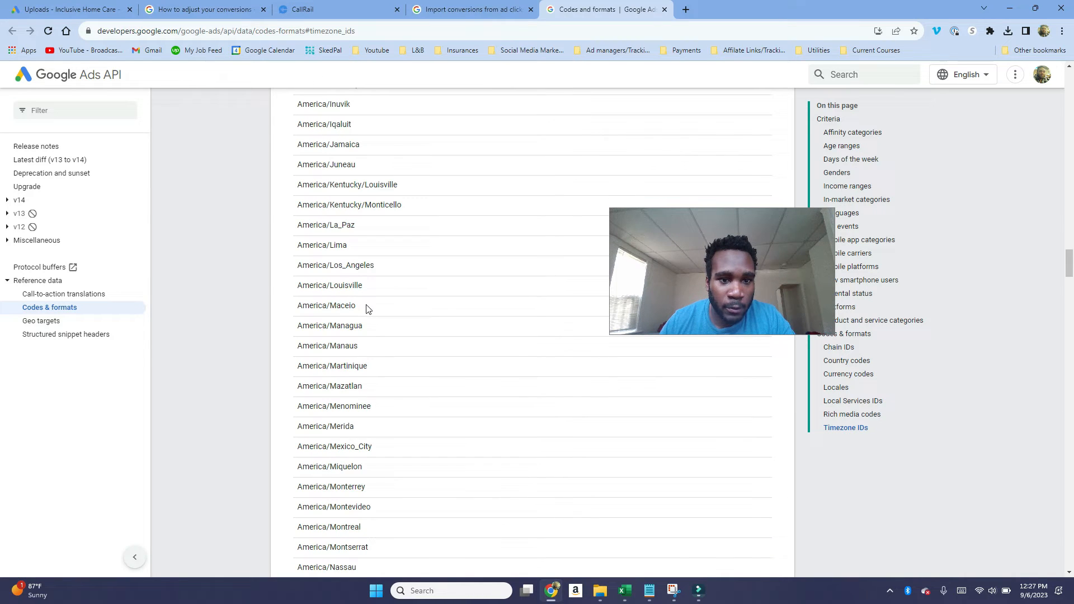
scroll(376, 333, "down", 6)
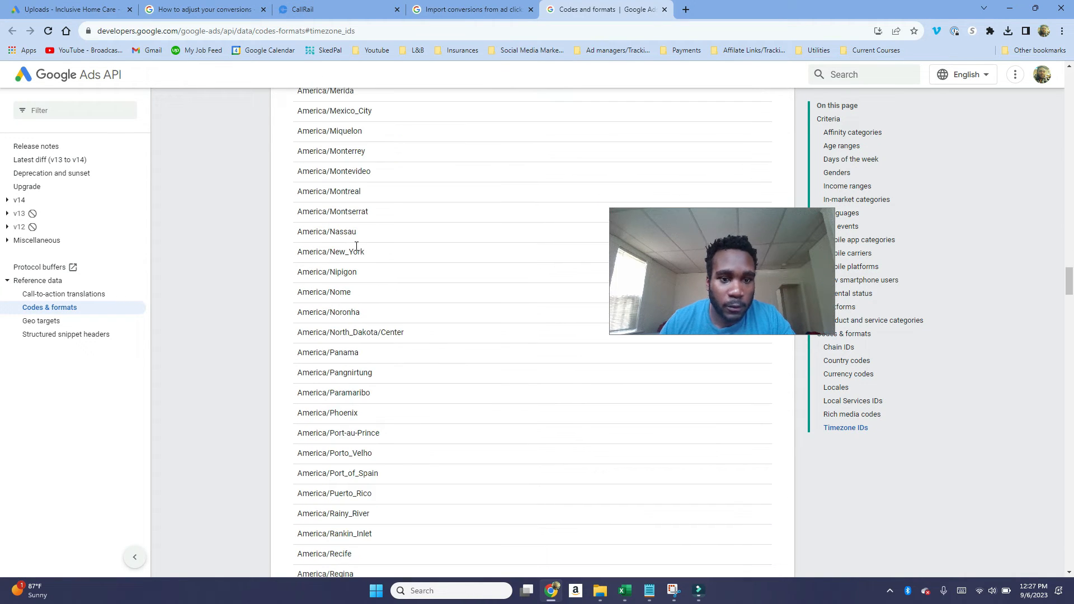
left_click_drag(373, 254, 302, 249)
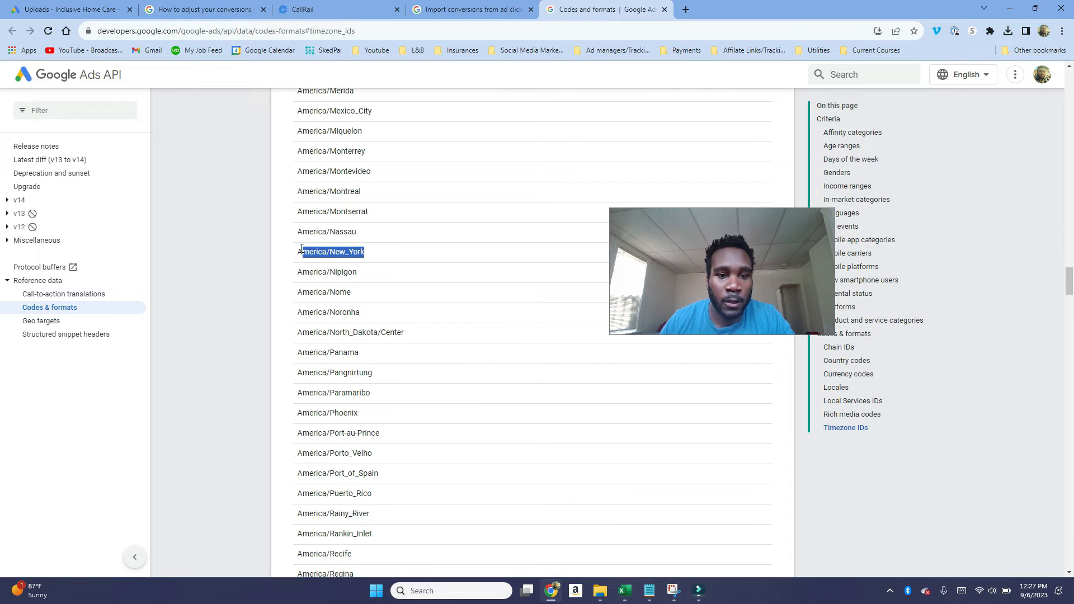
right_click(324, 253)
left_click(344, 263)
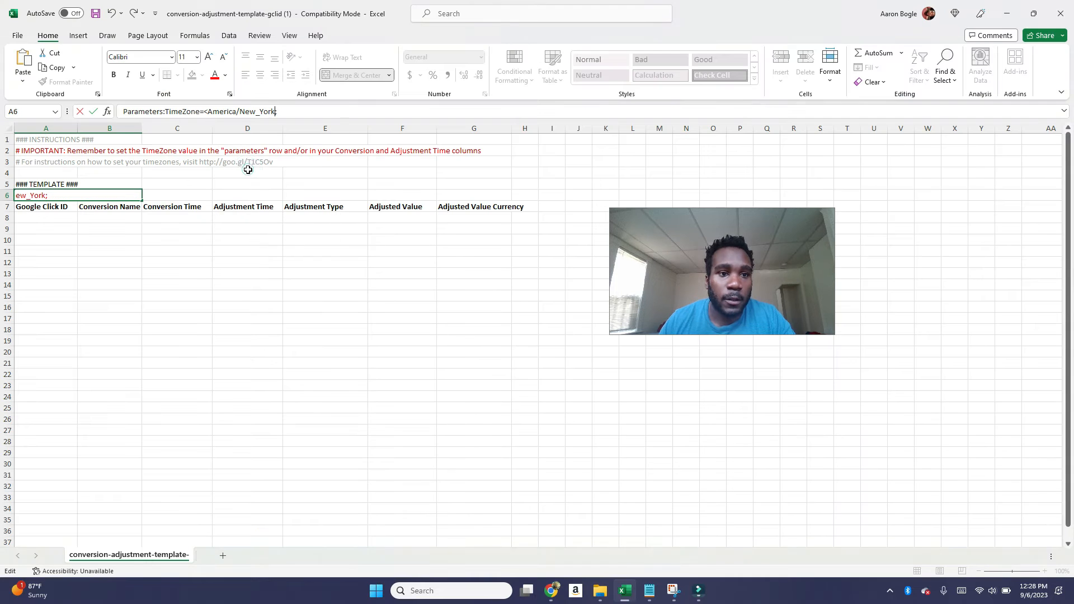
- Switch to the Excel template and enter America/New_York as the TimeZone value in the parameters row, cell A6
left_click(248, 170)
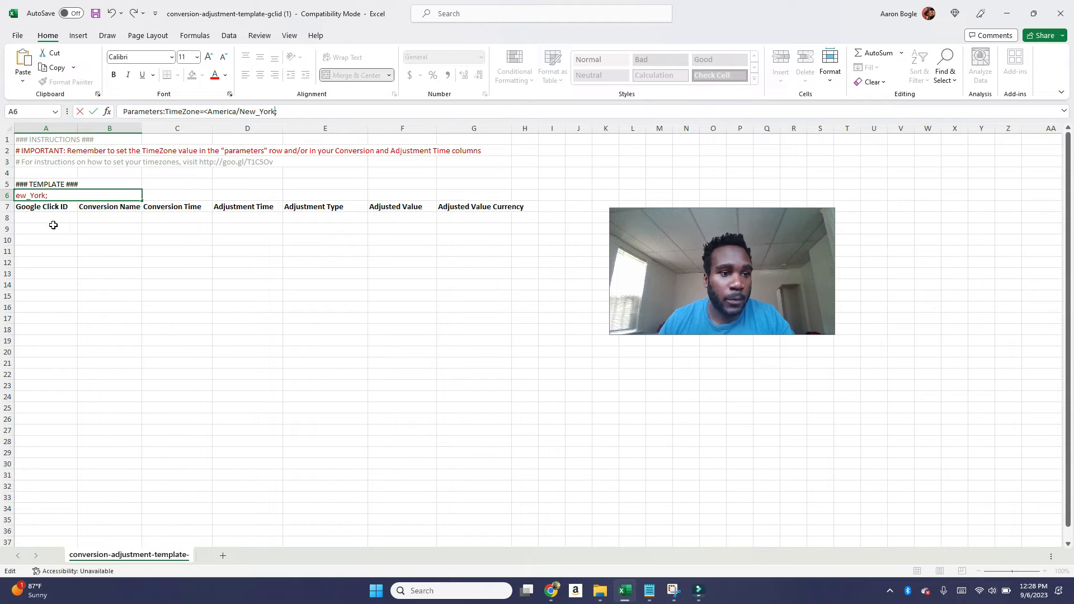
left_click(158, 263)
left_click(43, 218)
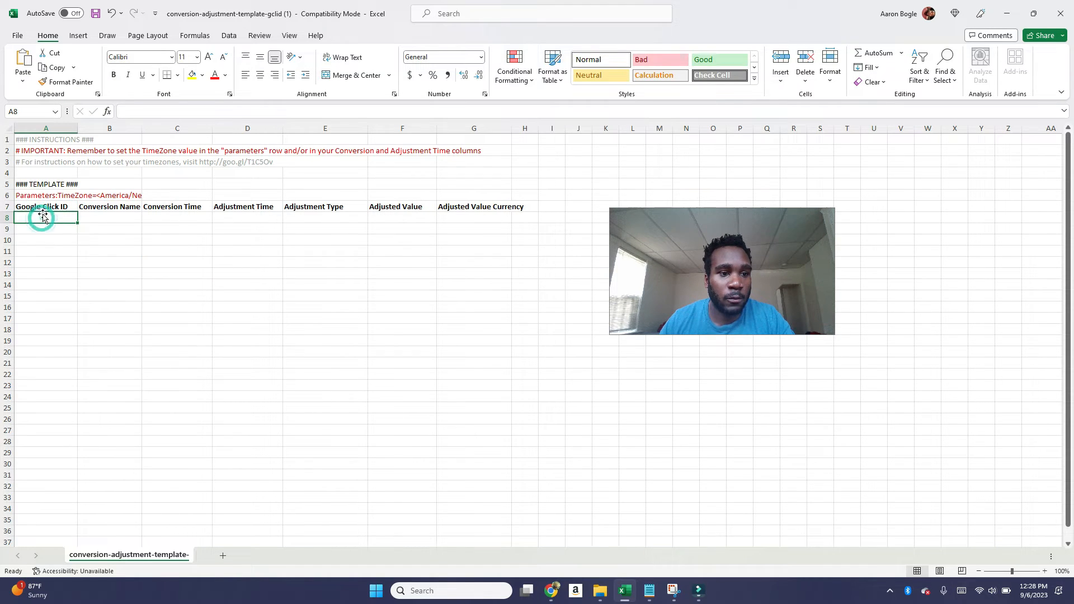
- Switch to the CallRail call timeline in Chrome and copy the gclid value from the landing page URL variables
mouse_move(557, 596)
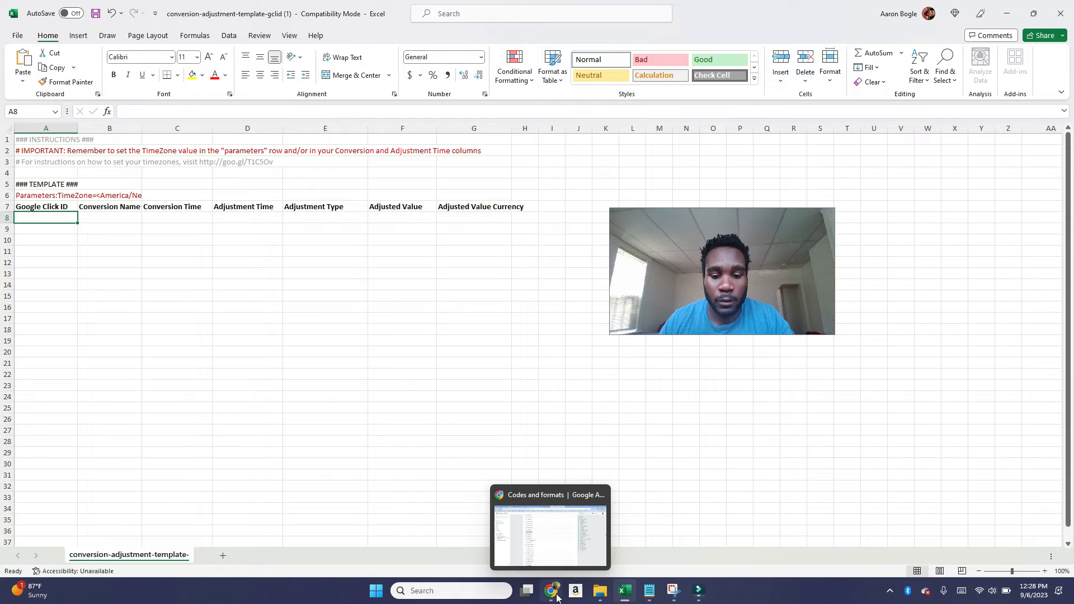
left_click(548, 531)
left_click(313, 9)
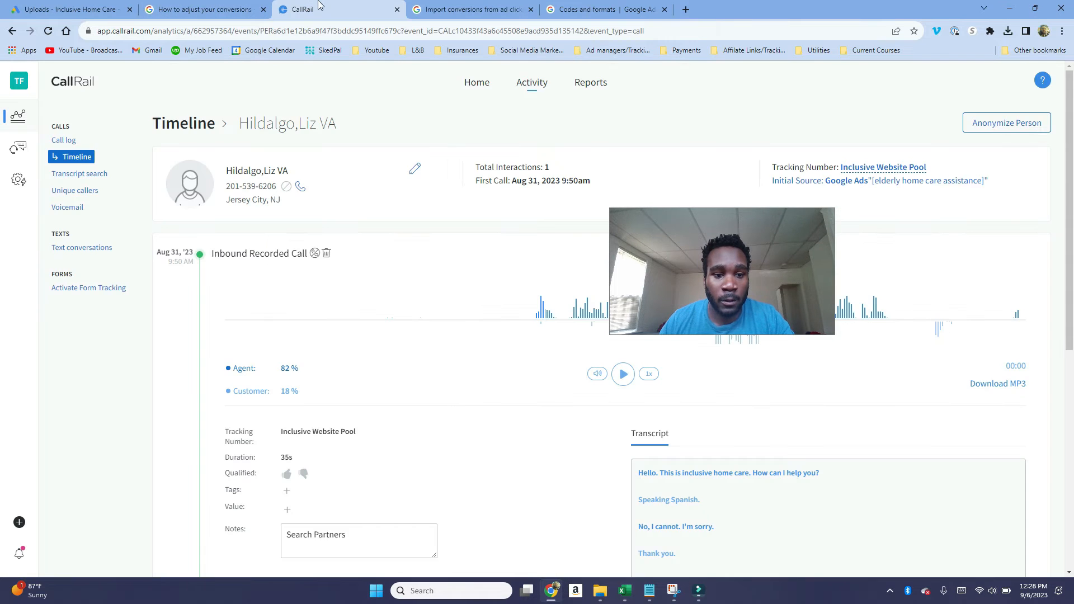
scroll(390, 435, "down", 7)
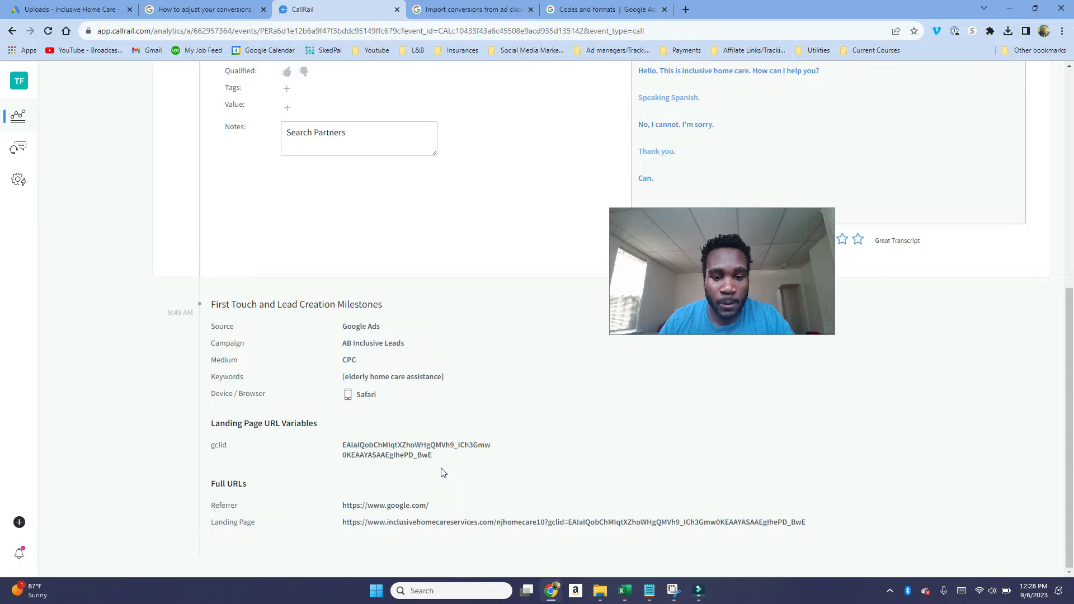
left_click_drag(422, 469, 345, 444)
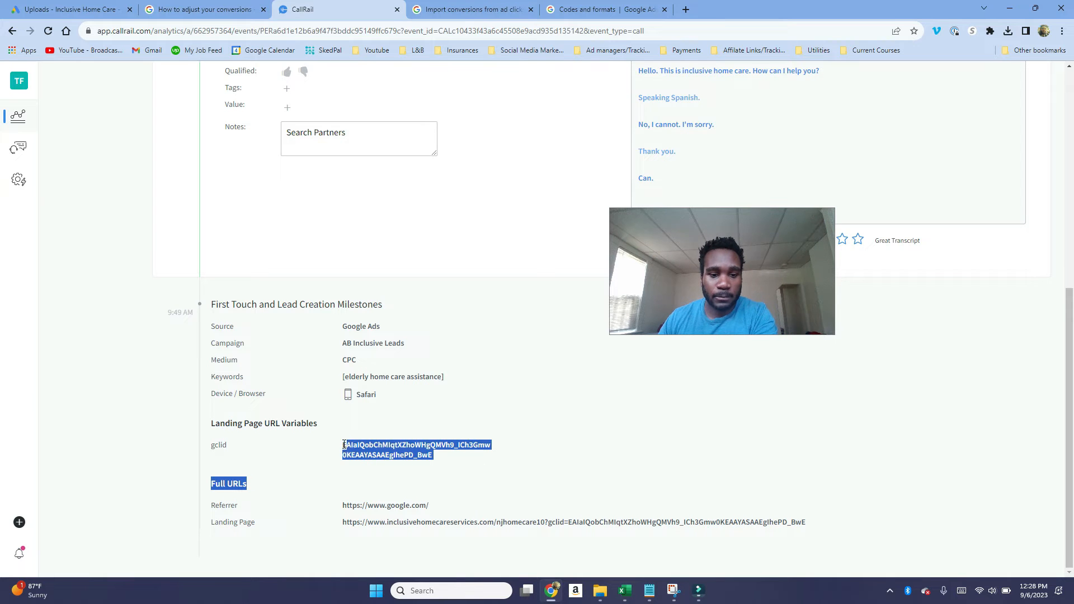
right_click(342, 448)
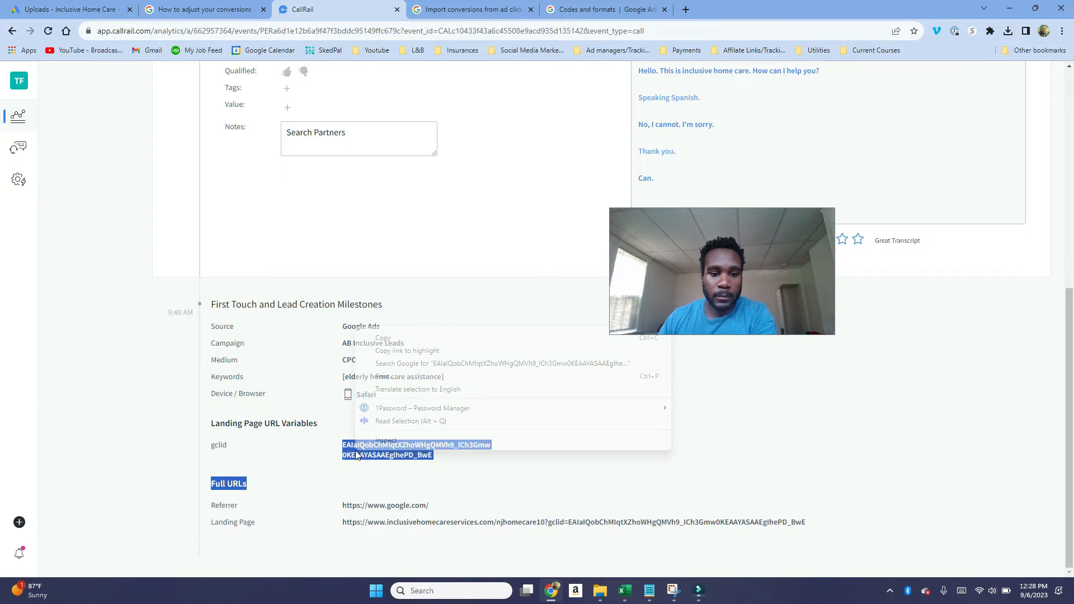
left_click(394, 338)
- Paste the copied gclid into cell A8 of the Excel template, under Google Click ID
left_click(625, 591)
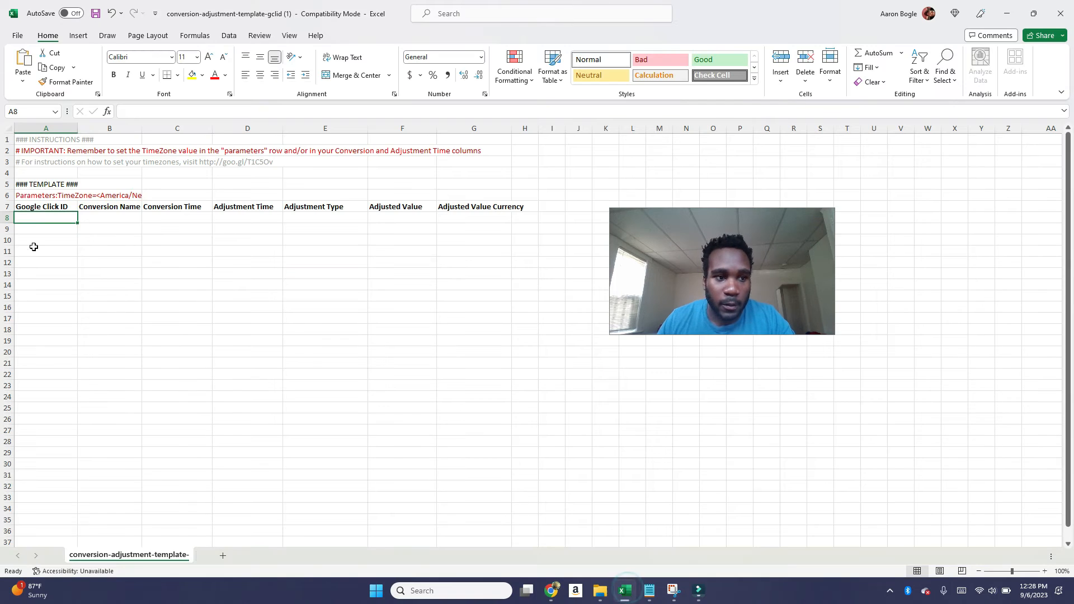
double_click(54, 216)
key("ctrl+v")
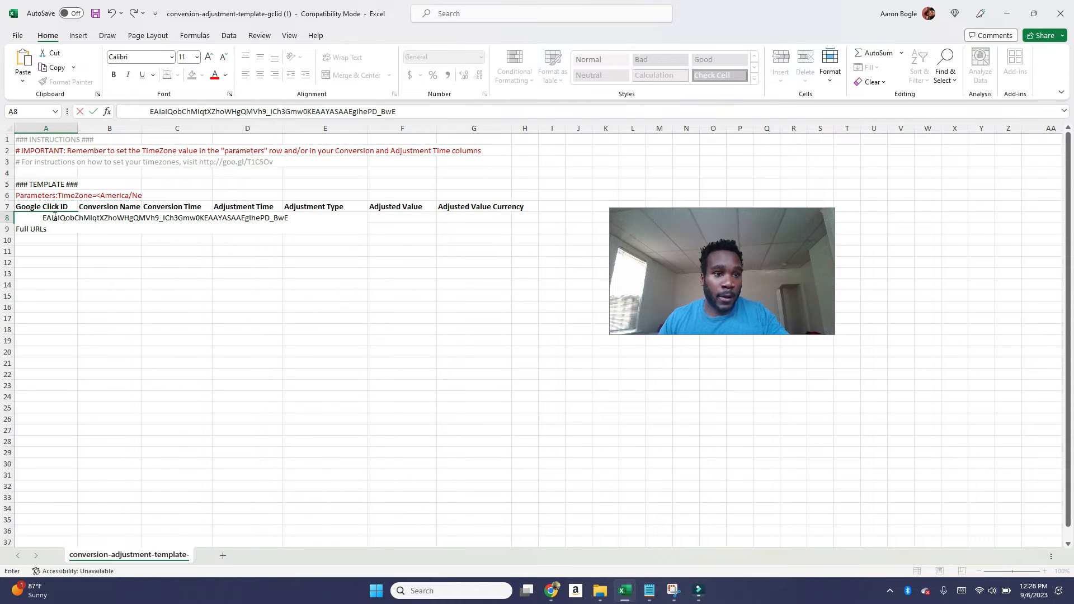
key("Tab")
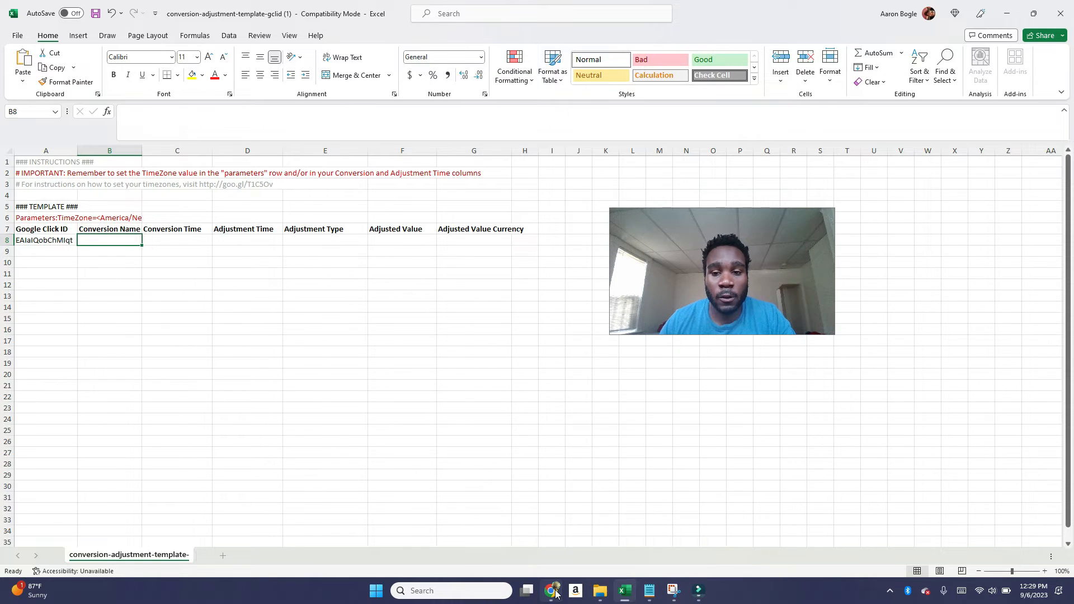
- In Google Ads, open the First Time Phone Call conversion action from the conversions summary and copy its conversion name
mouse_move(554, 592)
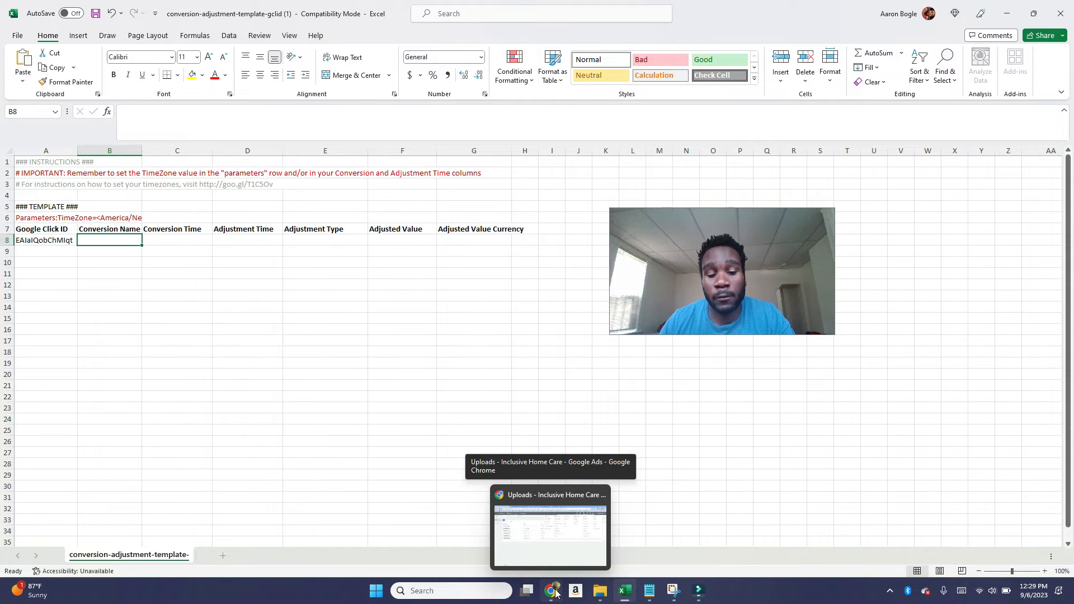
mouse_move(626, 599)
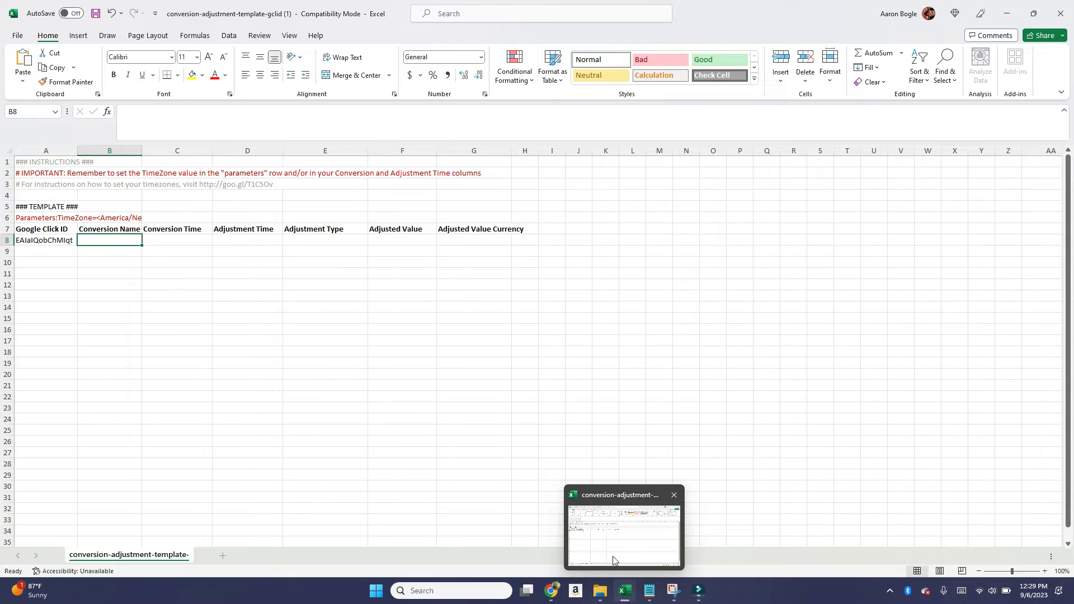
left_click(558, 547)
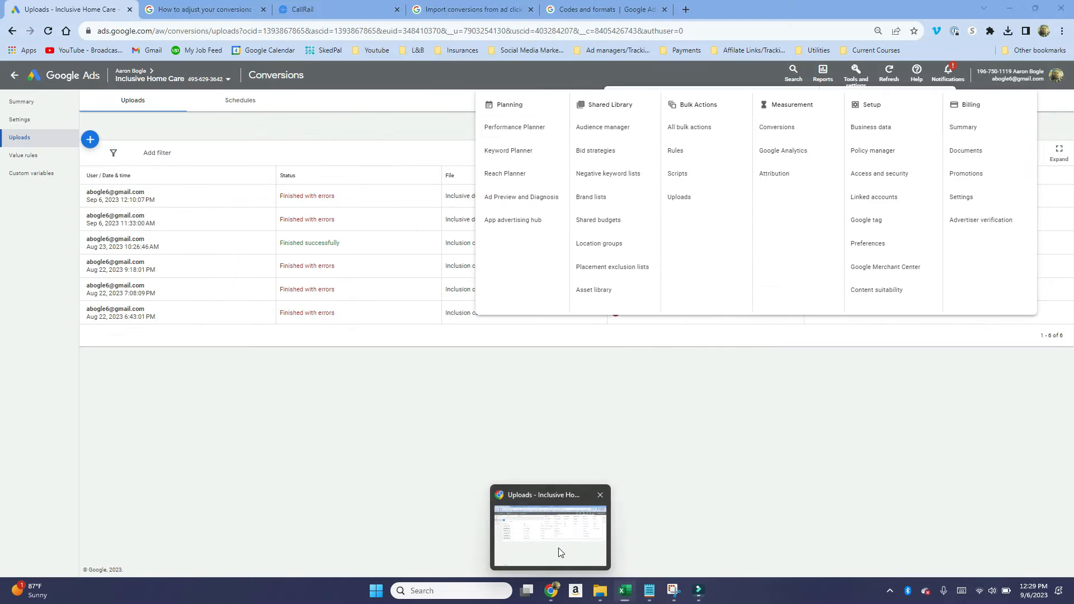
left_click(796, 128)
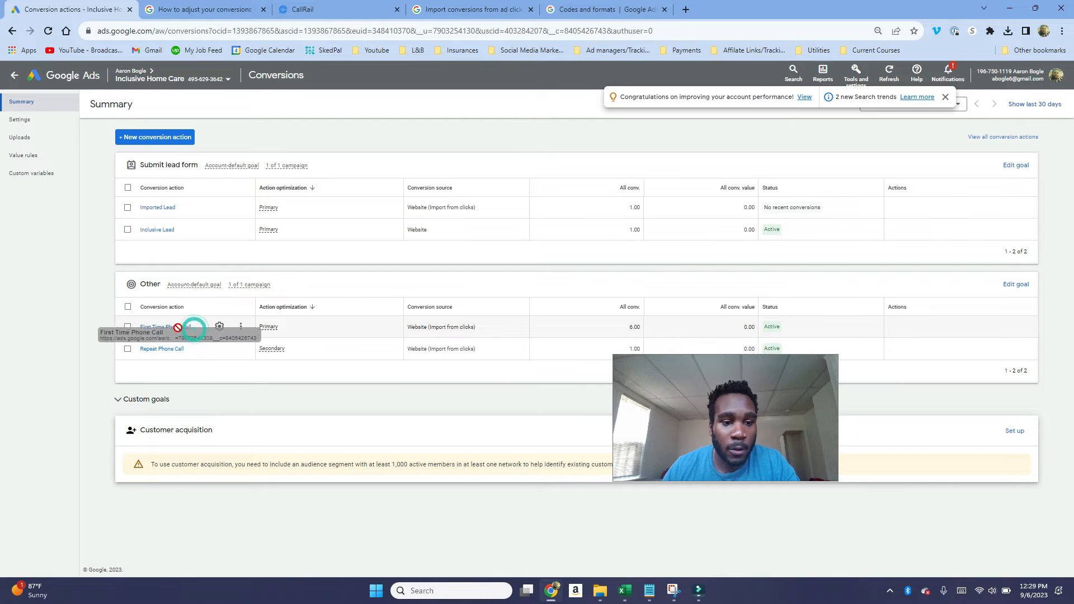
left_click(197, 328)
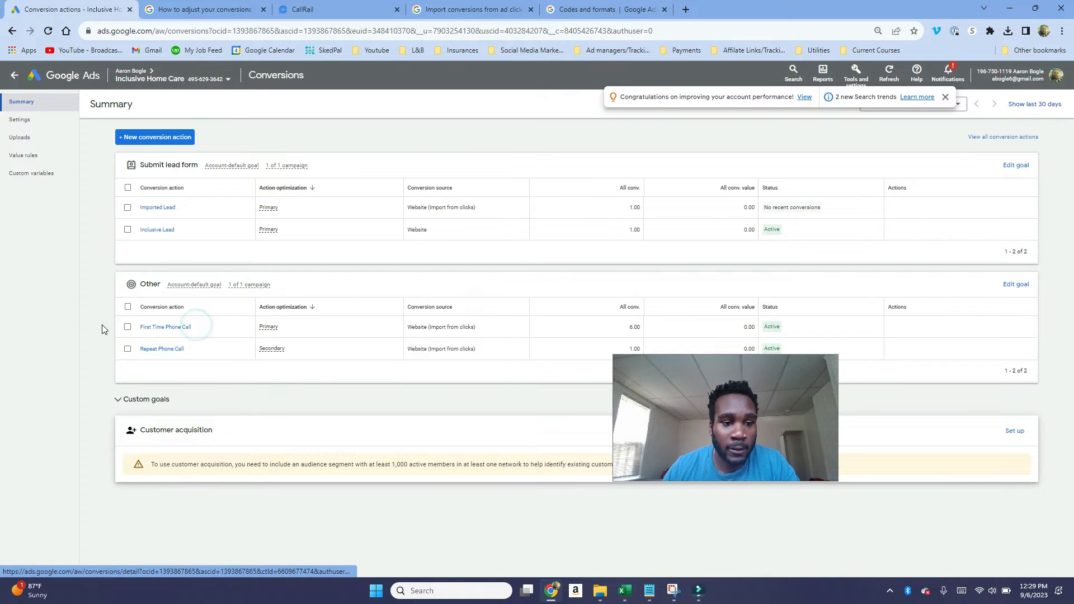
left_click_drag(582, 143, 541, 143)
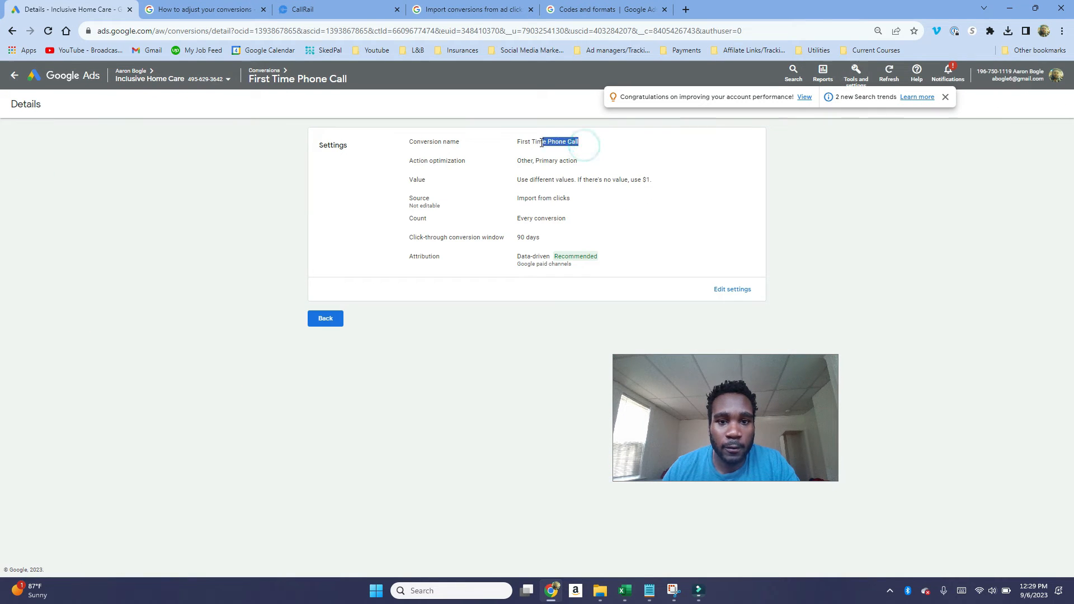
right_click(526, 142)
left_click(545, 152)
- Return to the Excel template and enter First Time Phone Call as the Conversion Name in cell B8
mouse_move(694, 597)
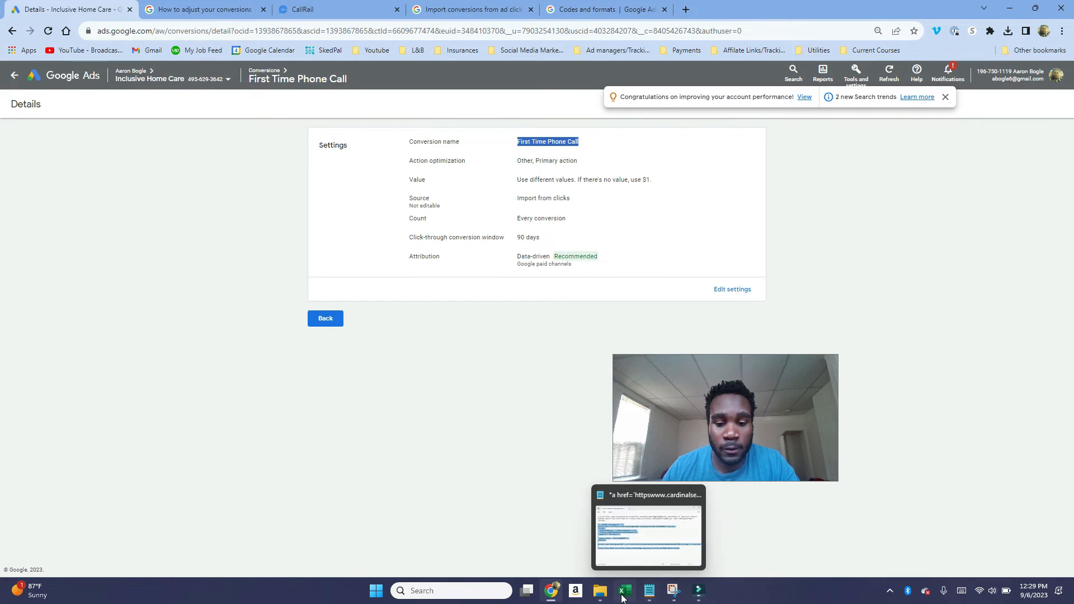
mouse_move(611, 599)
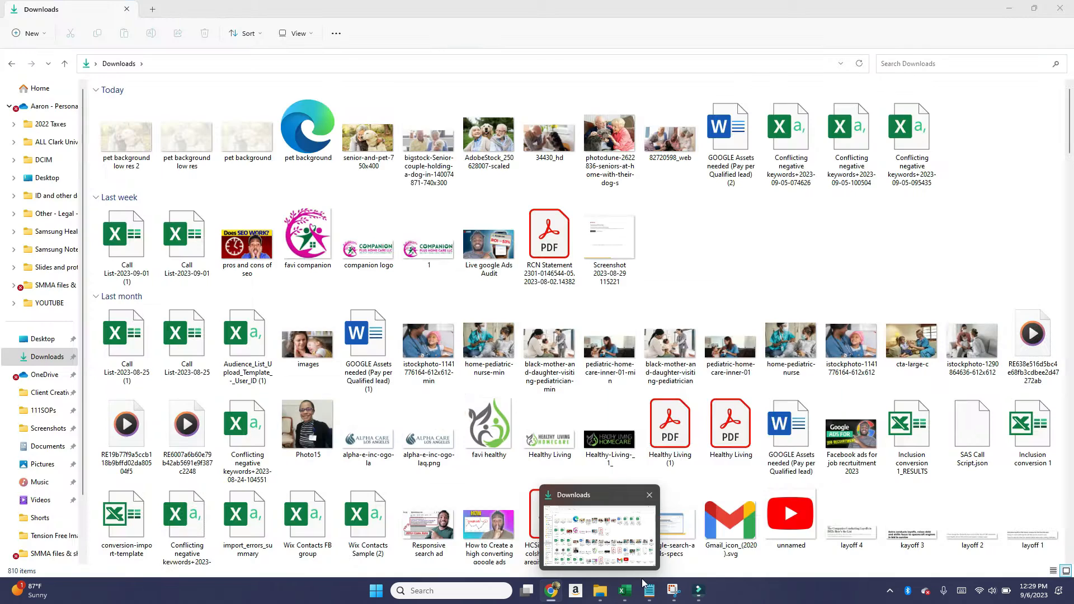
mouse_move(650, 598)
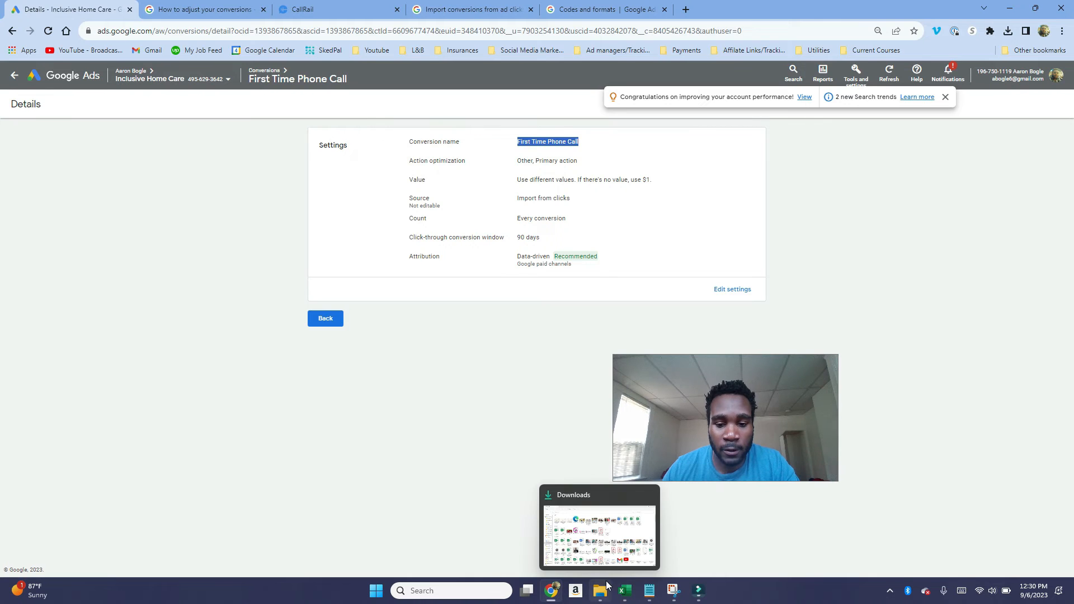
left_click(624, 593)
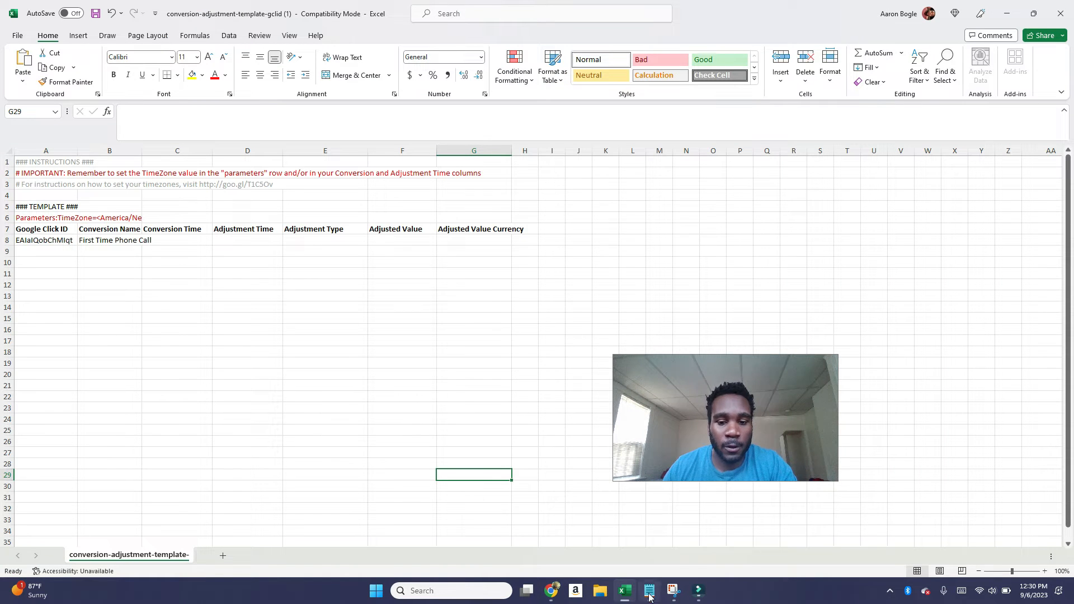
- Review the accepted date formats for Adjustment Time in the Google Ads help article on adjusting conversions
mouse_move(634, 594)
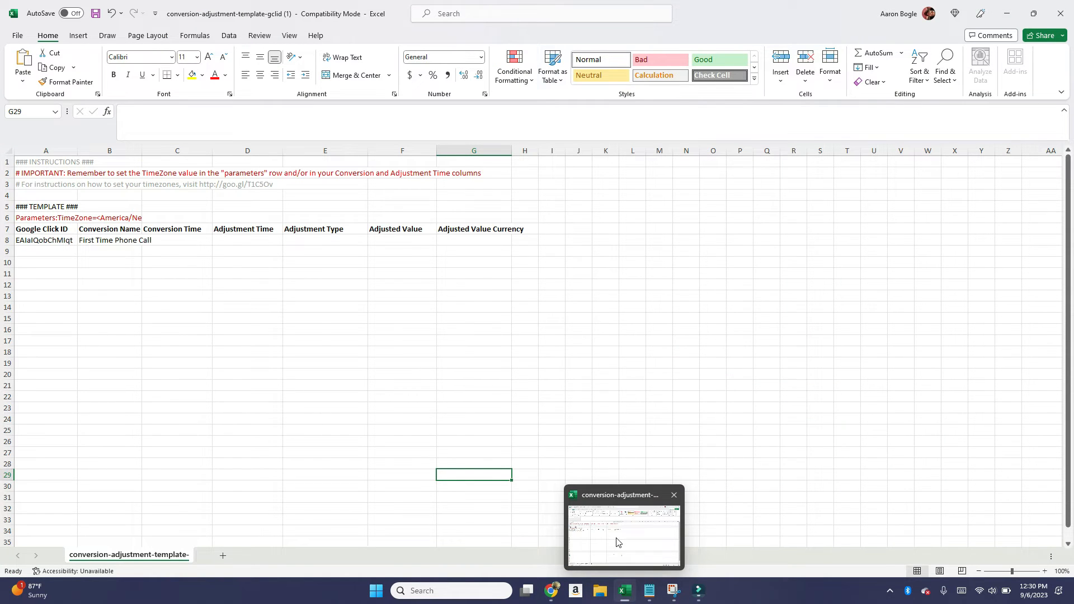
left_click(550, 523)
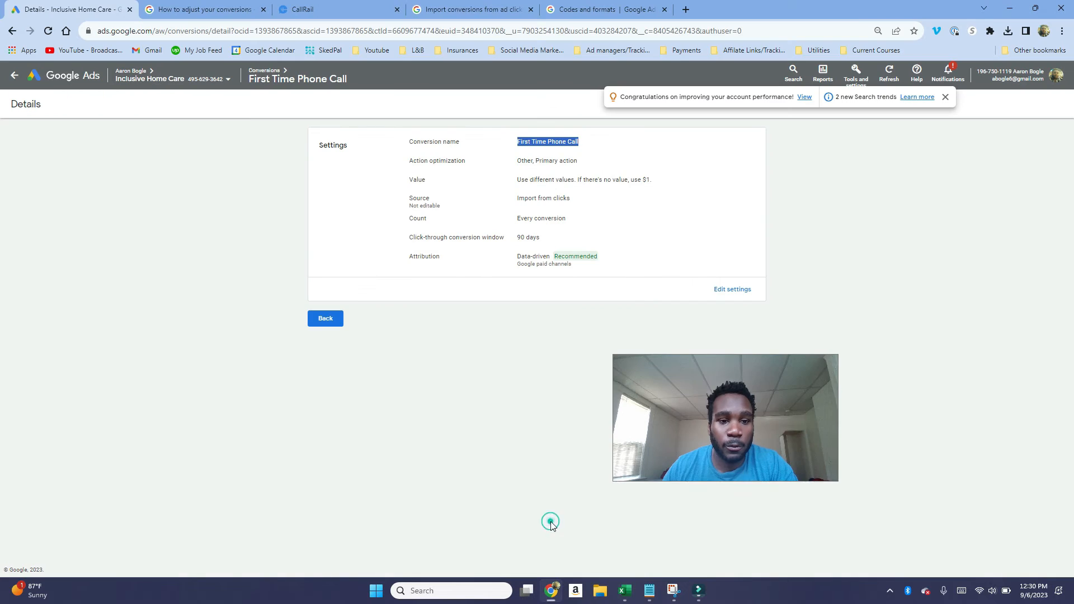
left_click(245, 11)
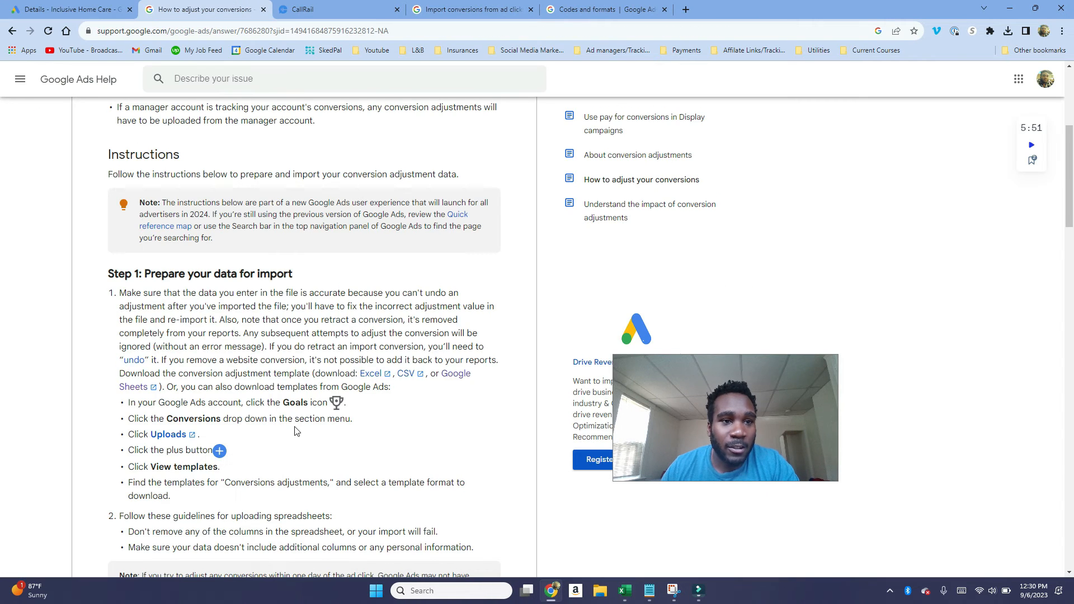
scroll(297, 431, "down", 15)
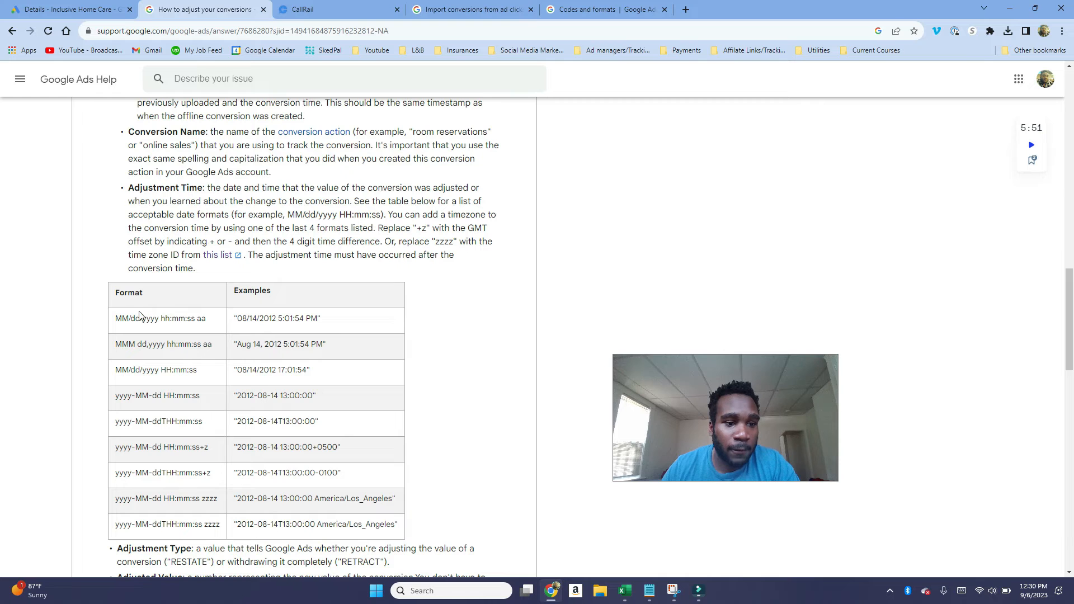
scroll(187, 308, "up", 2)
scroll(231, 339, "down", 2)
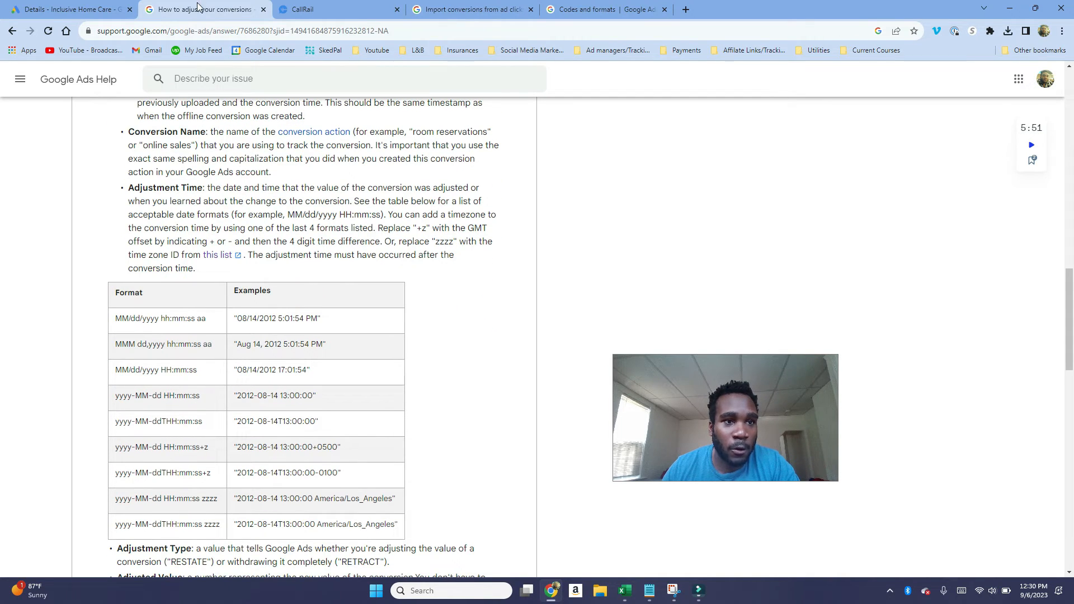
scroll(260, 318, "down", 2)
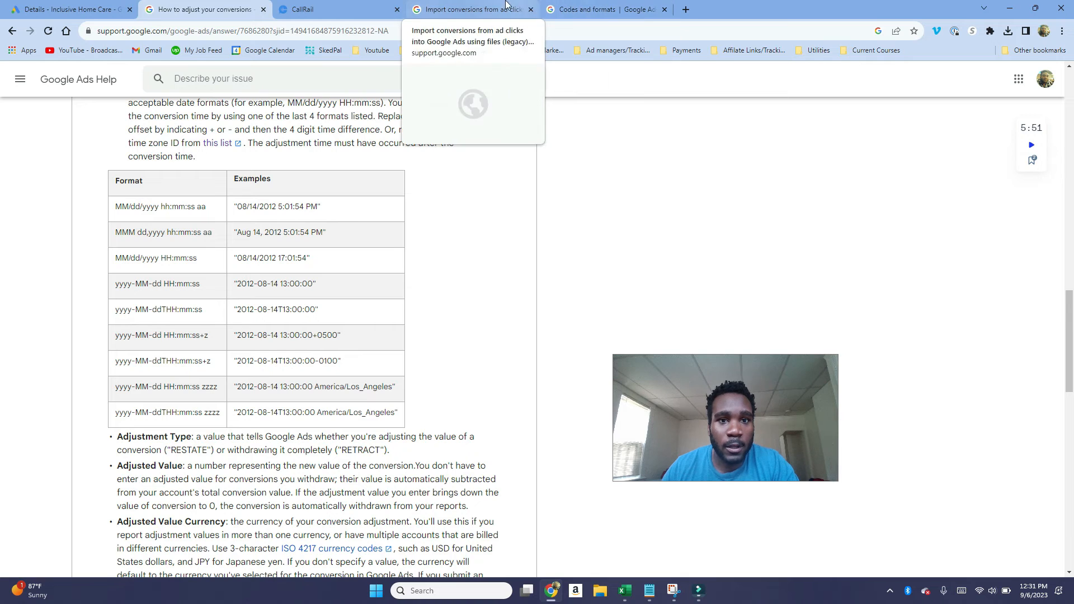
- Copy the inbound recorded call's date and time, Aug 31, '23 9:50 AM, from the CallRail timeline
left_click(297, 9)
scroll(288, 246, "up", 7)
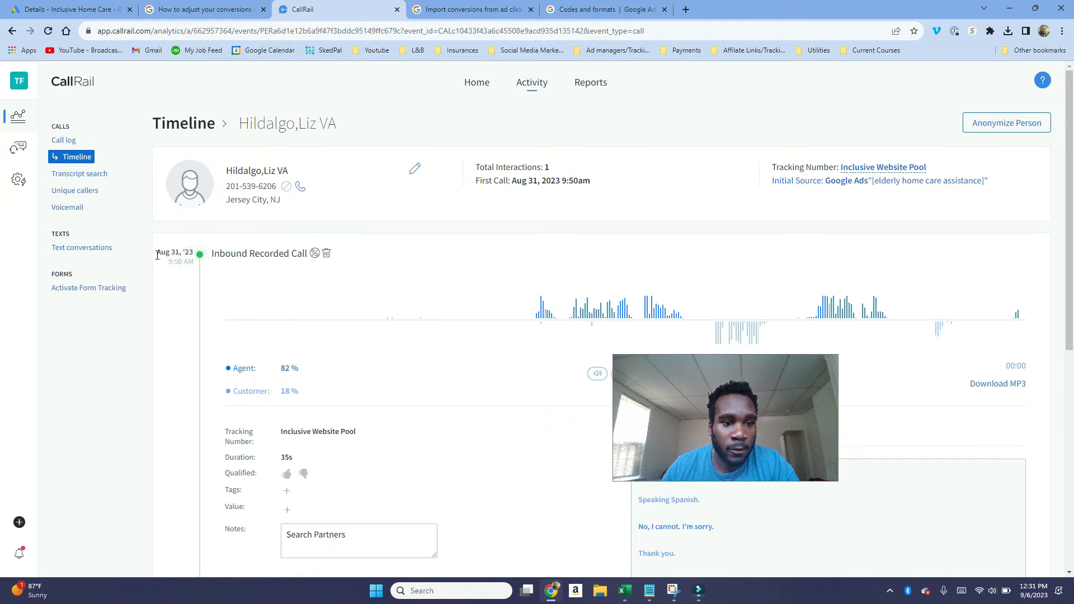
left_click_drag(157, 259, 193, 259)
right_click(185, 258)
left_click(211, 271)
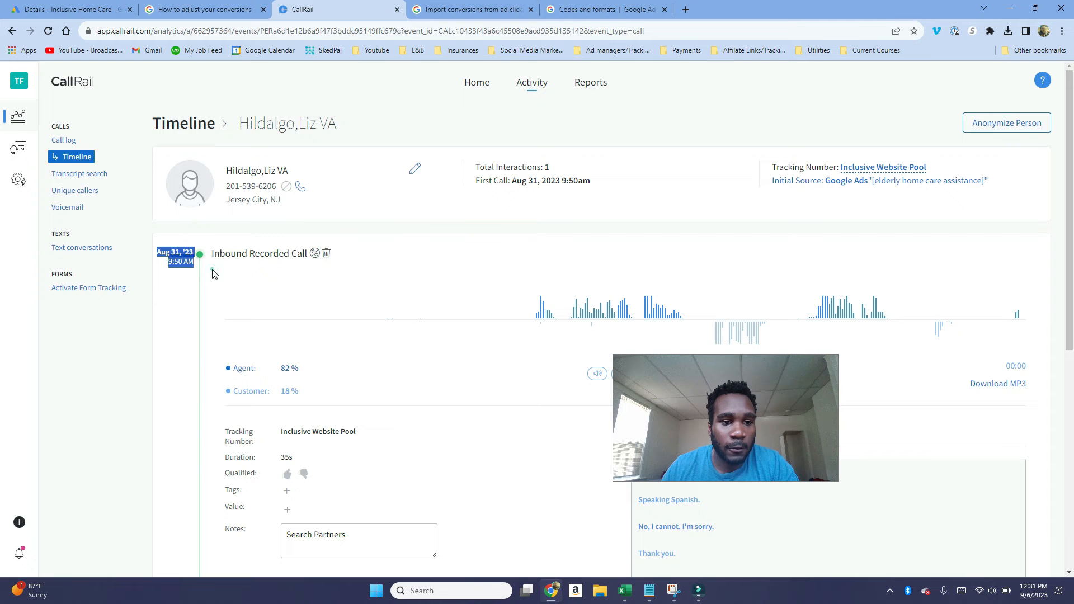
- Switch to the Excel template and try to paste the copied call date and time into Conversion Time cell C8
mouse_move(627, 594)
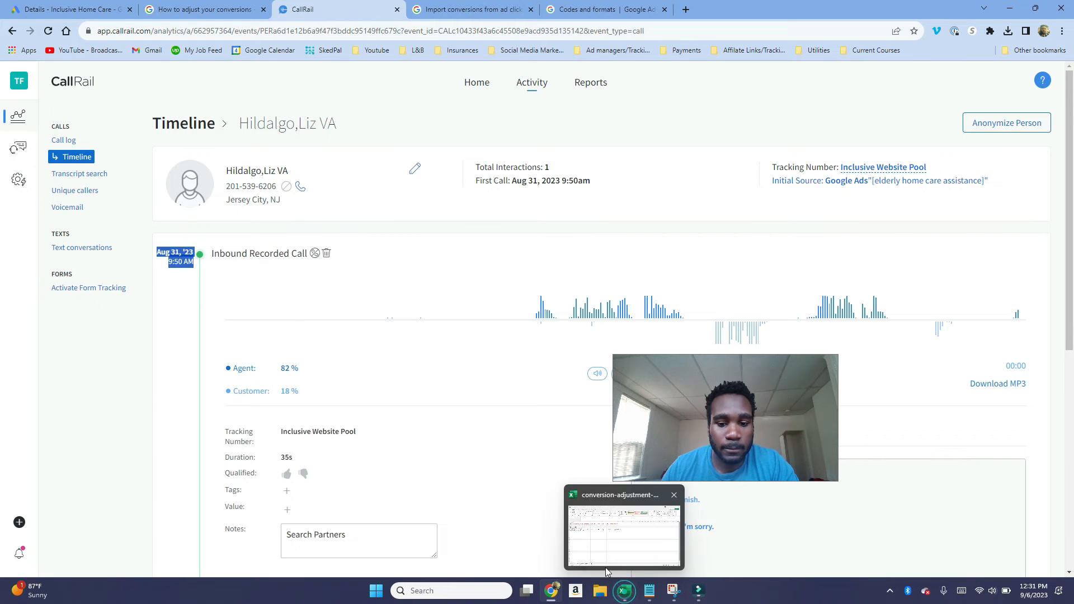
left_click(605, 565)
left_click(186, 240)
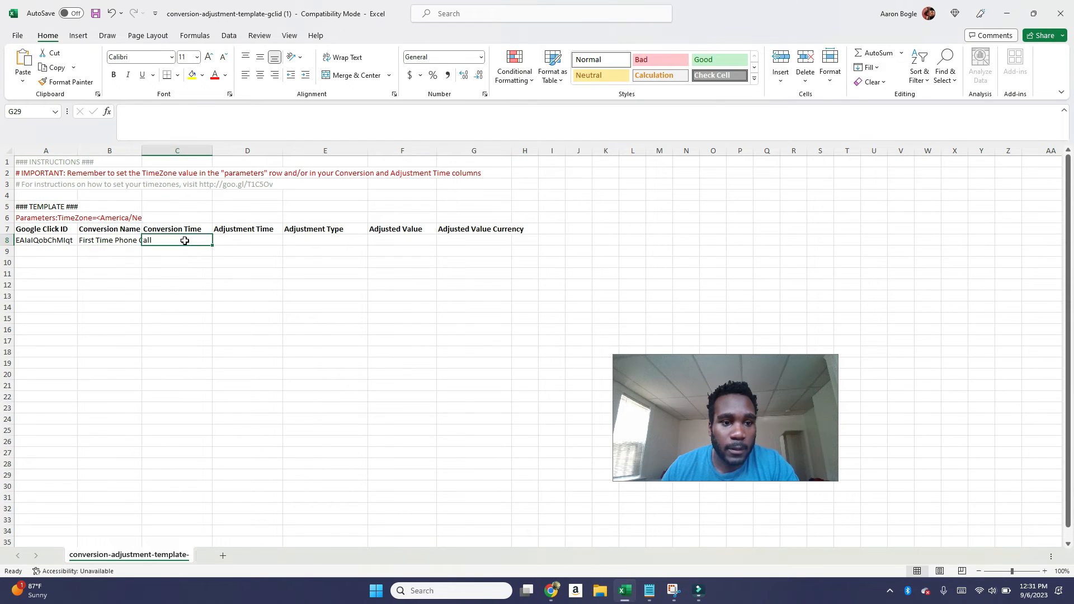
right_click(185, 240)
left_click(229, 315)
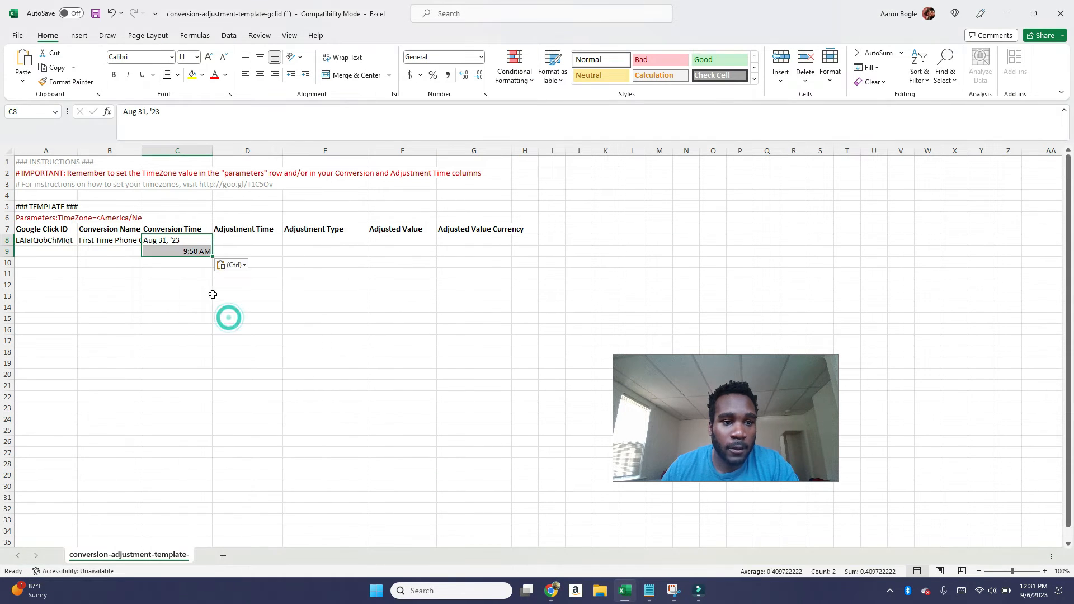
left_click(169, 253)
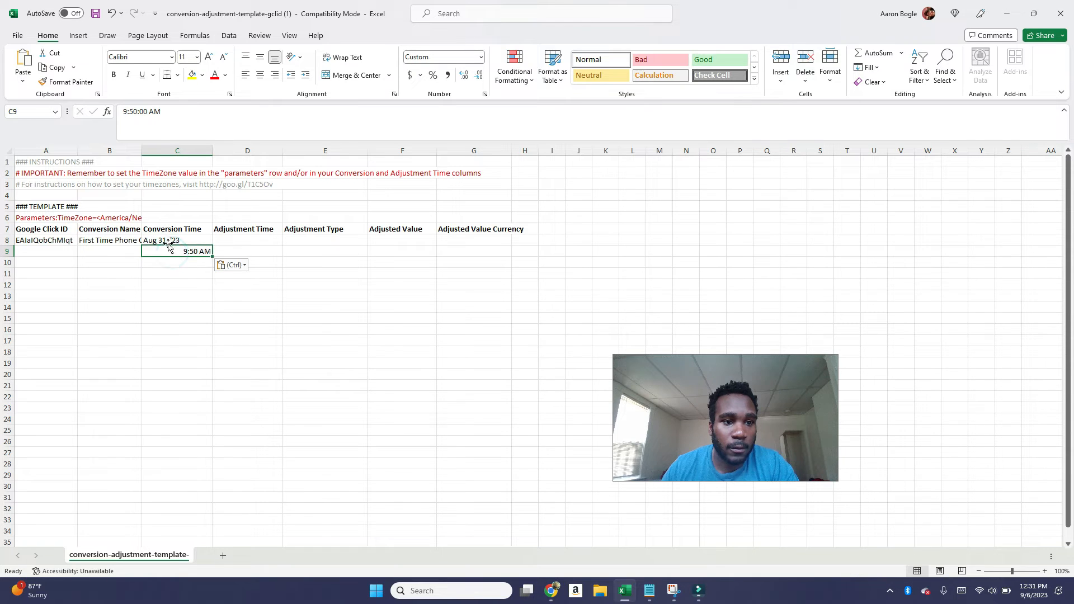
key("ctrl+z")
- Put the copied call time inside cell C8 and trim the text date and the AM so it reads 9:50:00
double_click(183, 241)
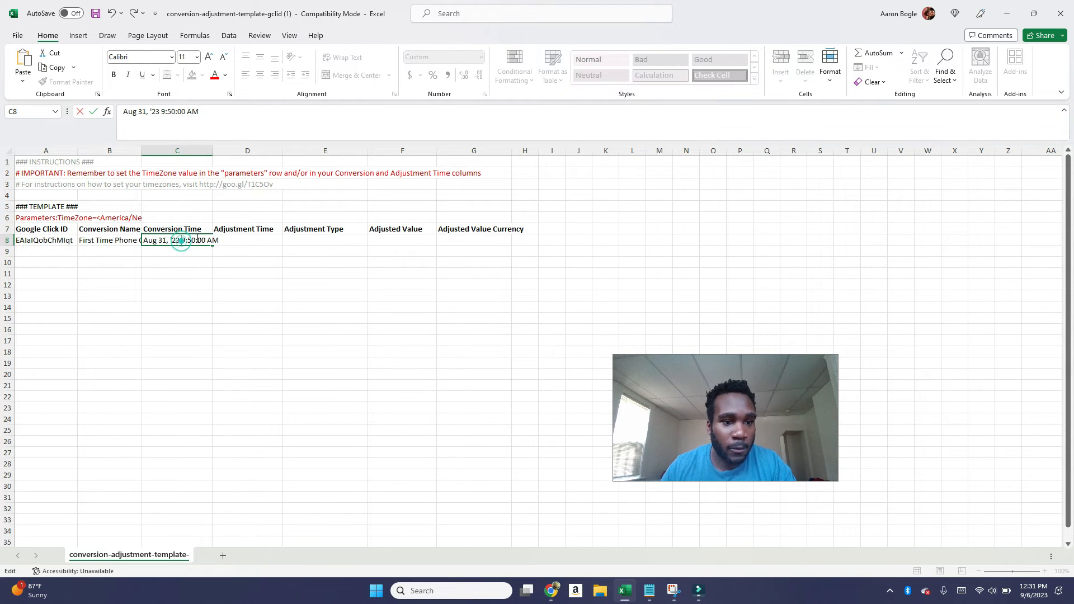
key("BackSpace")
key("BackSpace")
key("BackSpace")
key("BackSpace")
key("BackSpace")
key("BackSpace")
key("BackSpace")
key("BackSpace")
key("BackSpace")
key("BackSpace")
key("BackSpace")
key("BackSpace")
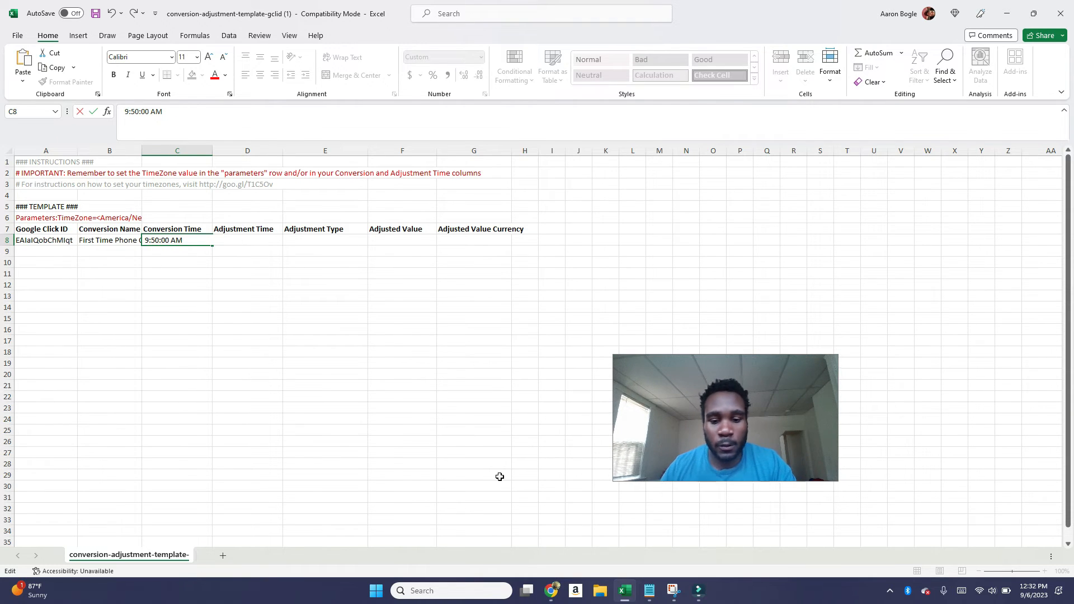
mouse_move(550, 600)
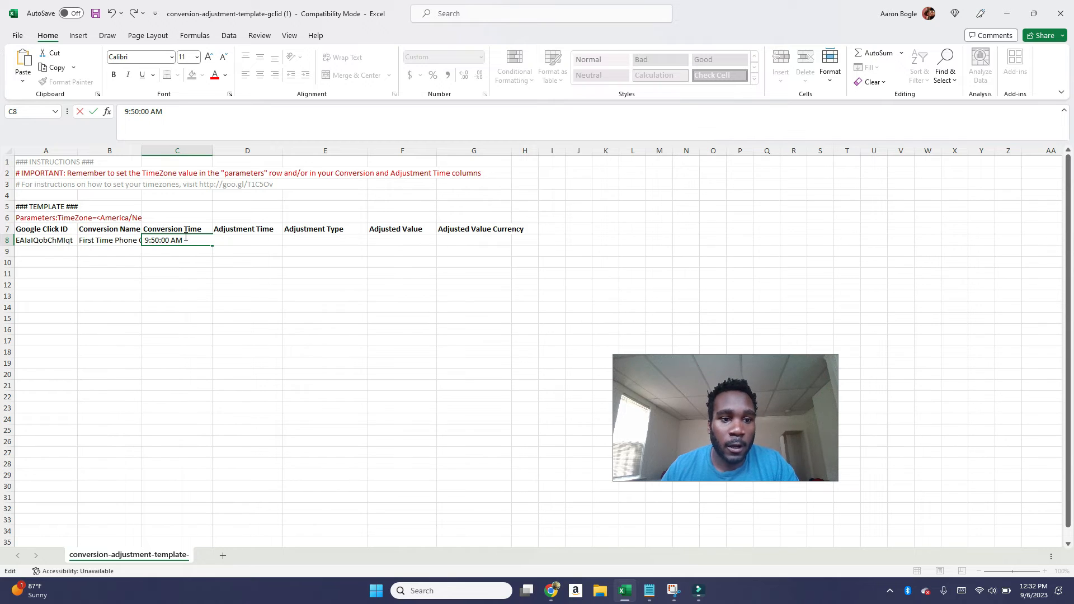
key("BackSpace")
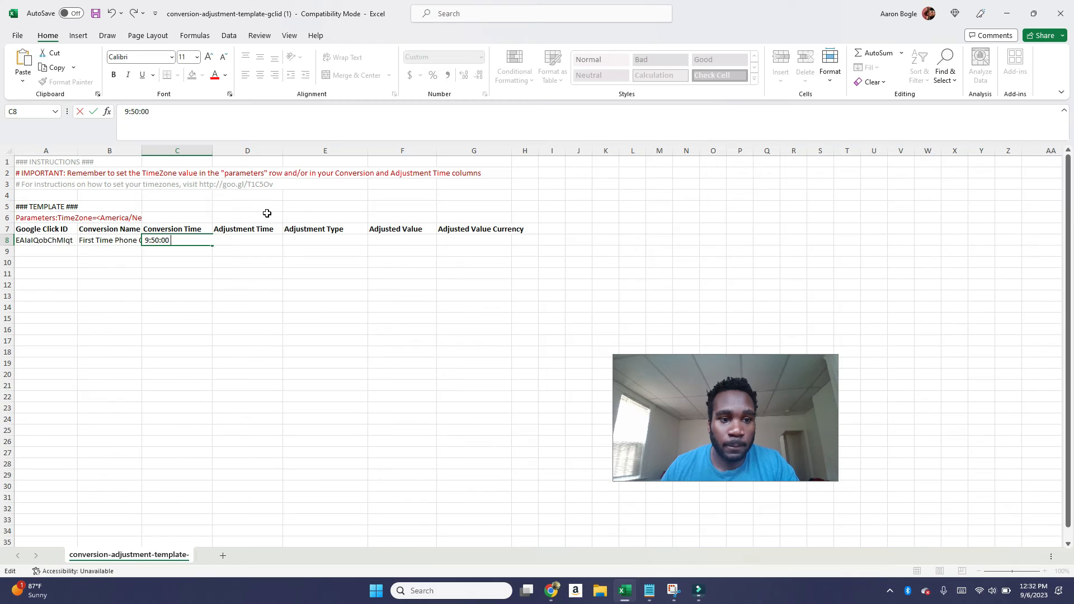
left_click(168, 285)
- Add the date 8/31/2023 before the time in Conversion Time cell C8, giving 8/31/2023 9:50:00
double_click(149, 241)
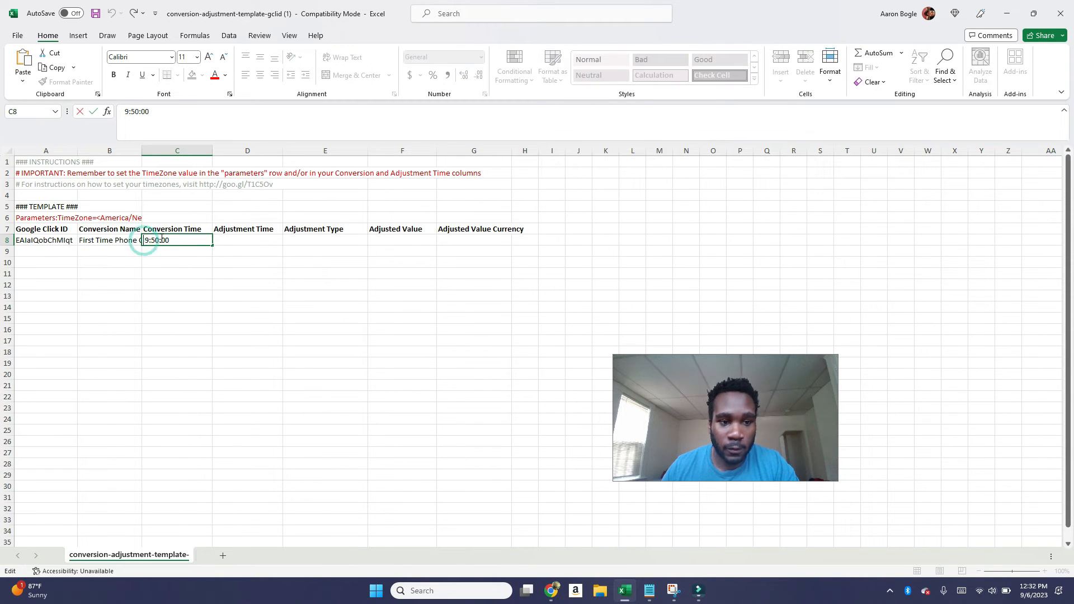
type("8 /31/")
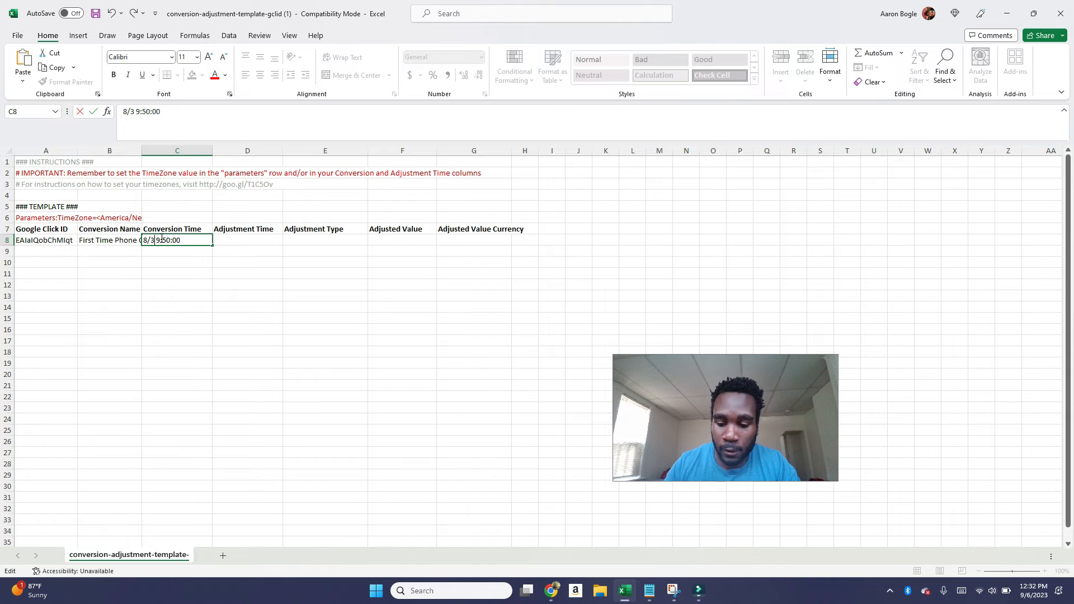
type("2023")
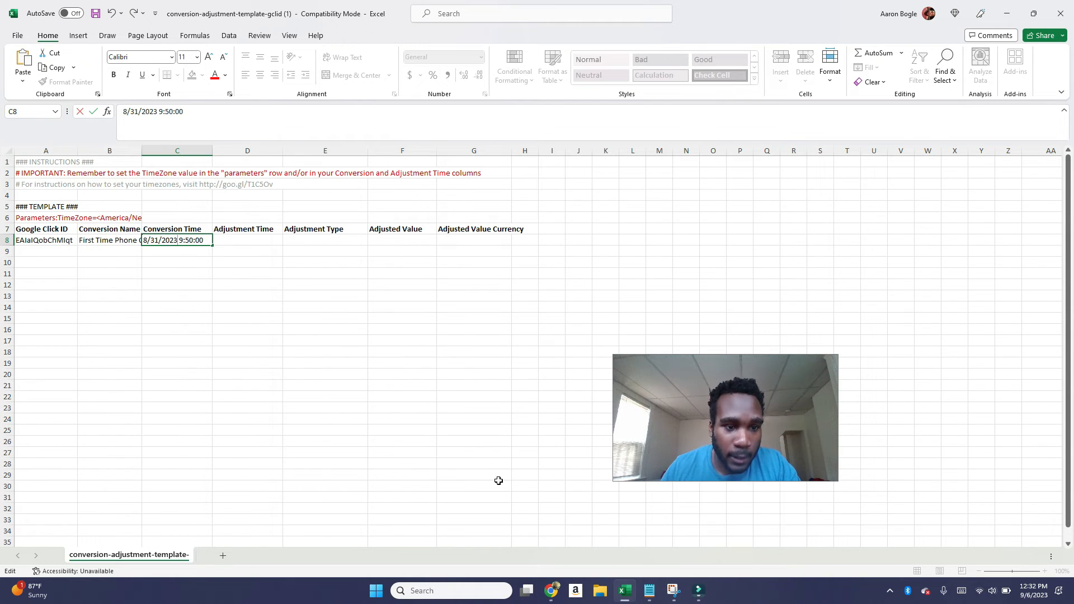
- Check the entered date and time against the accepted formats in the Google Ads help article, and return to the Excel template
mouse_move(553, 588)
left_click(530, 561)
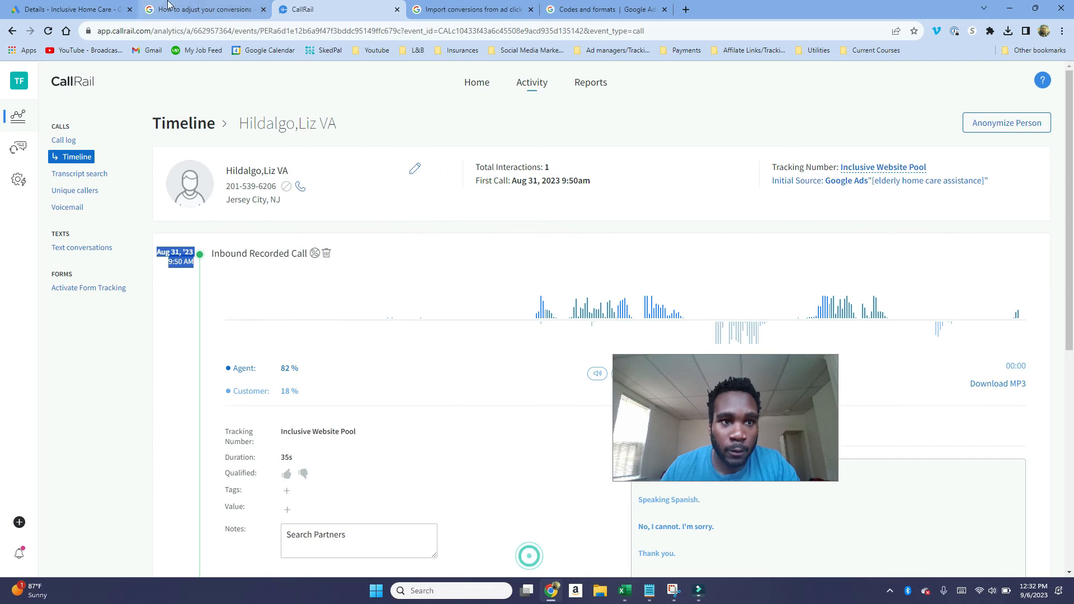
left_click(182, 8)
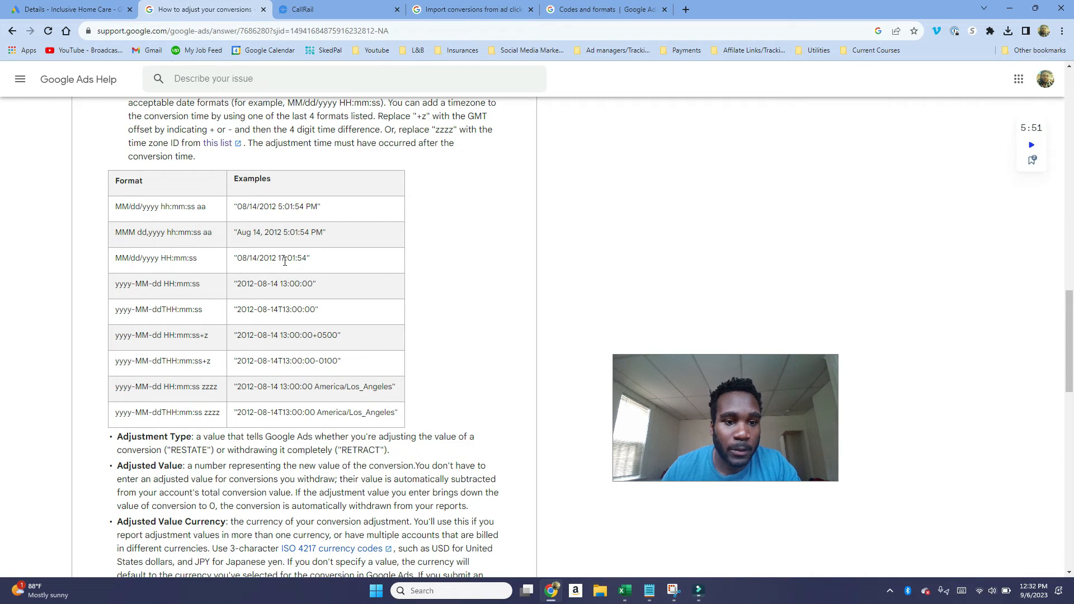
key("alt+Tab")
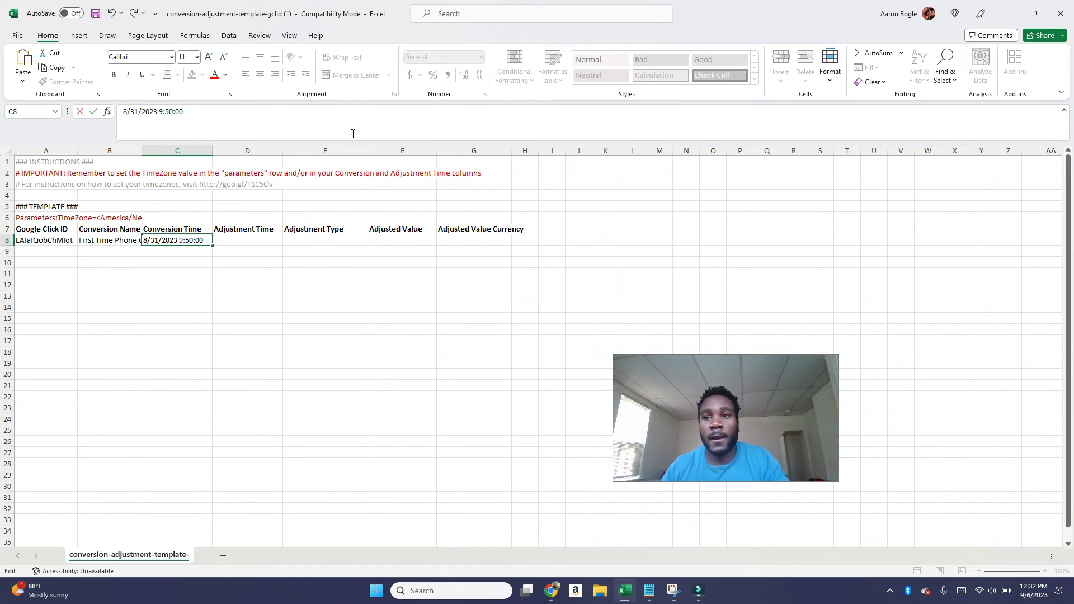
- Recheck the inbound recorded call's date and time in the CallRail timeline
left_click(1006, 13)
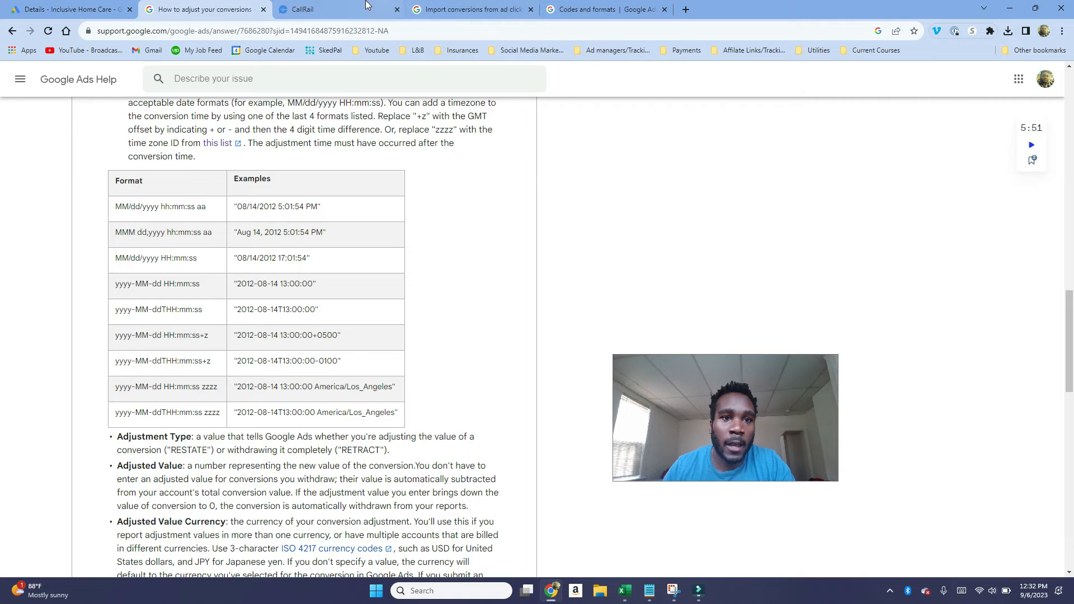
left_click(347, 9)
left_click(178, 327)
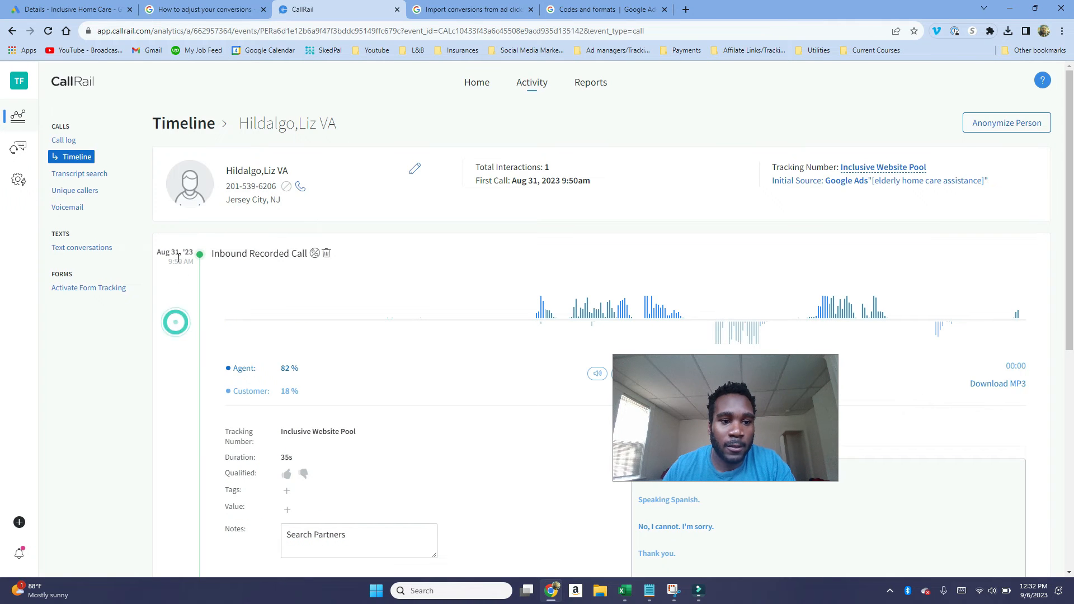
scroll(181, 280, "down", 1)
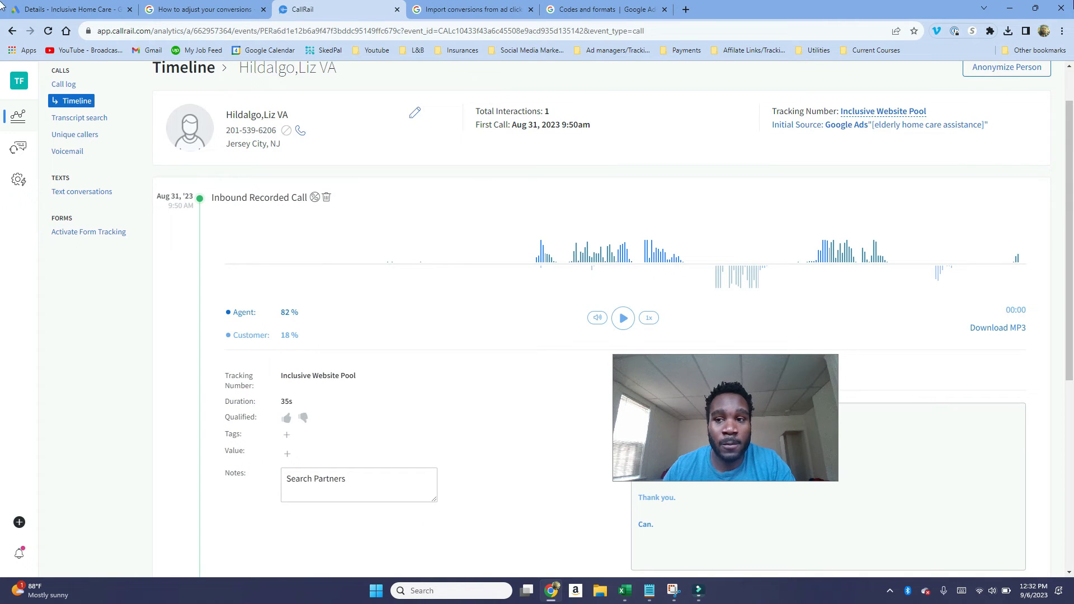
left_click(1011, 8)
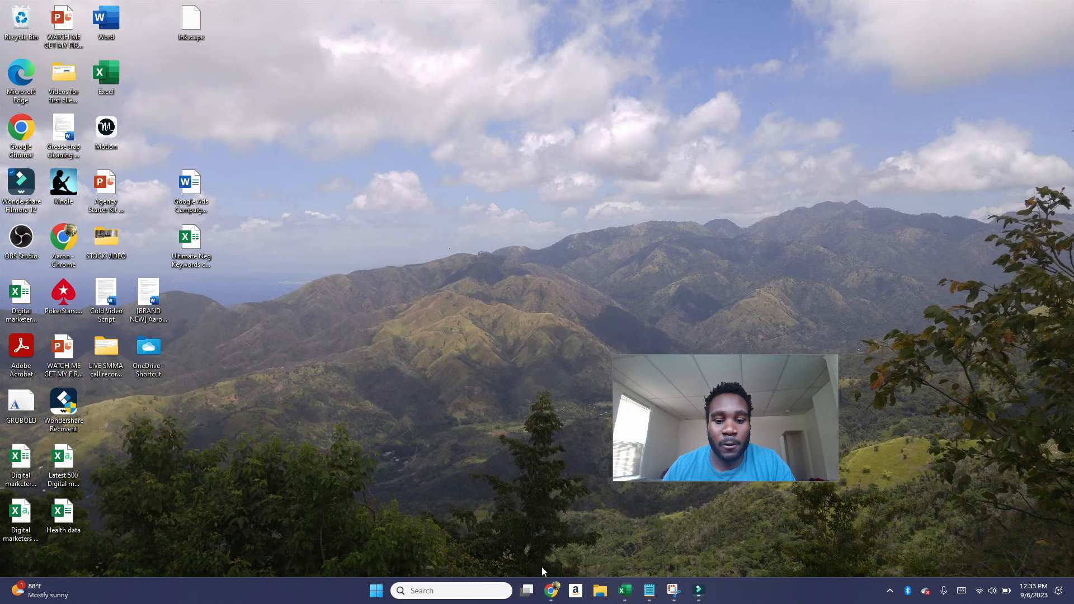
left_click(551, 591)
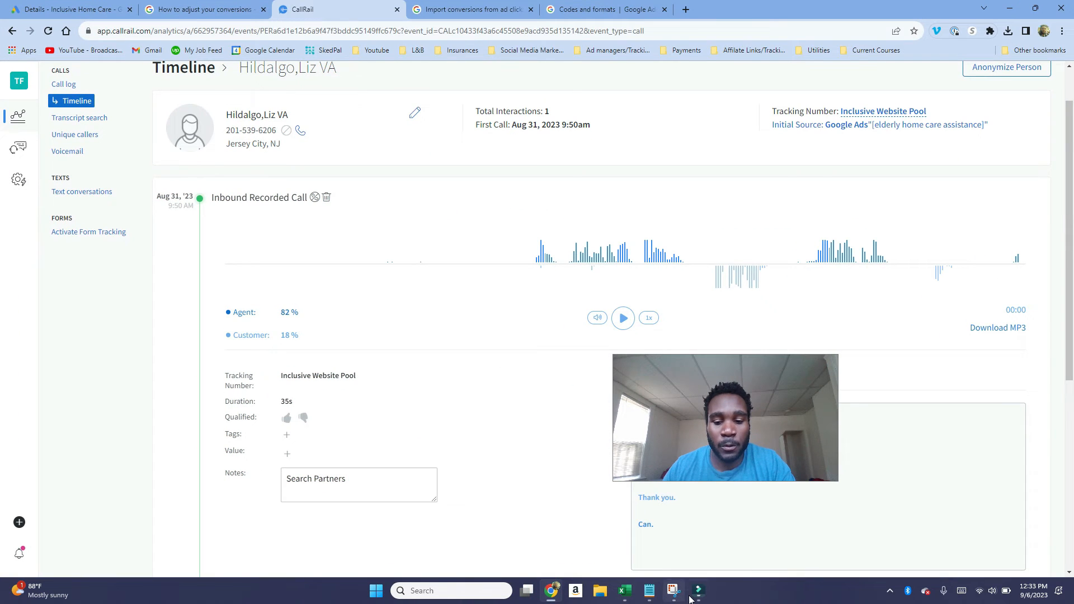
mouse_move(650, 597)
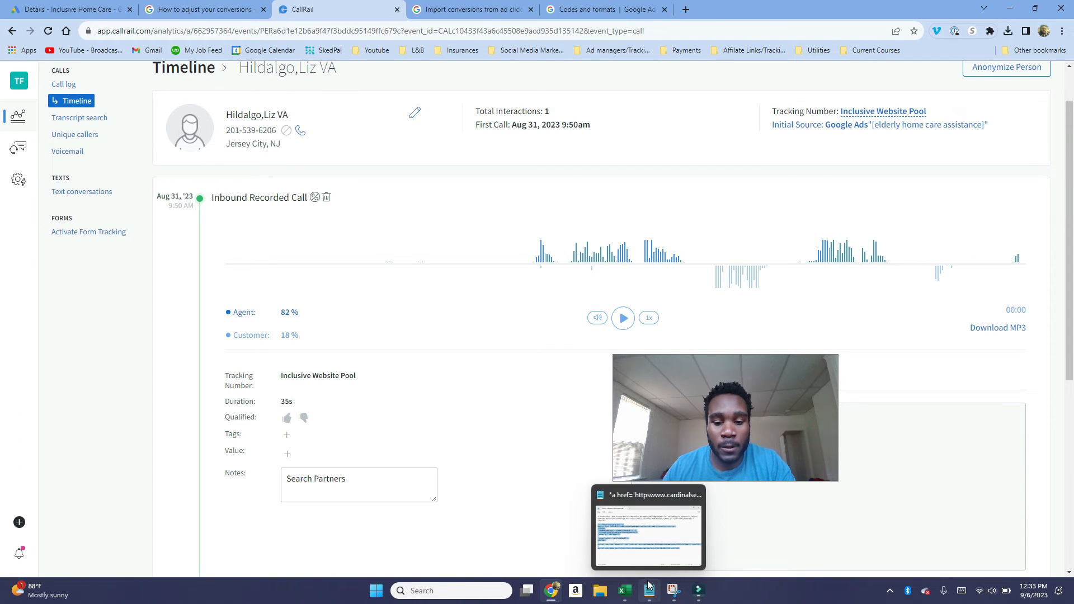
- Back in the Excel template, fill the Conversion Time down from C8 to C12 in one-second increments, ending at 8/31/2023 9:50:04
left_click(625, 592)
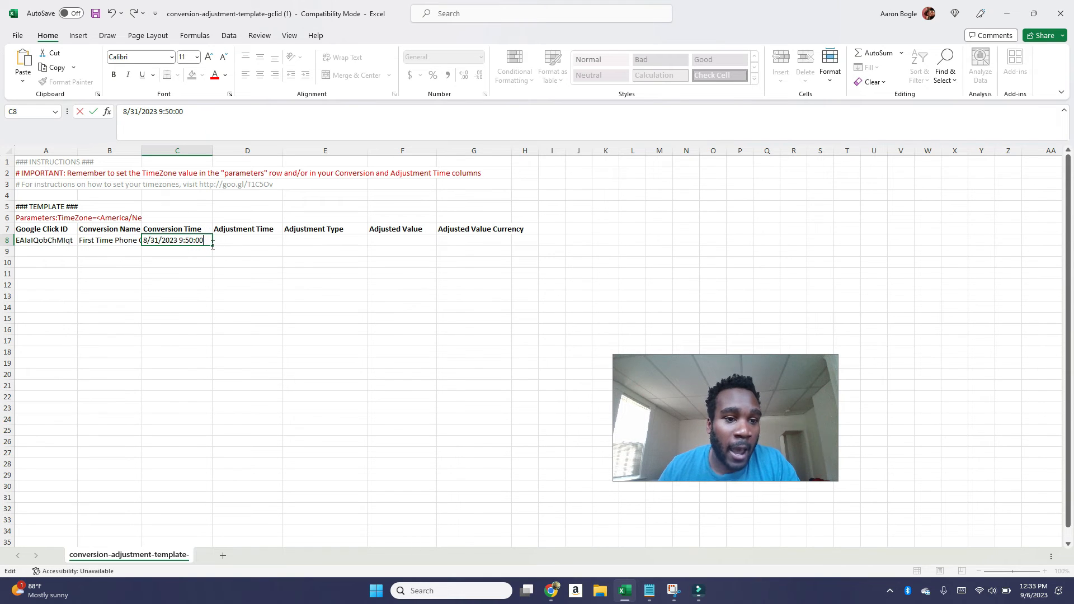
key("ctrl+Return")
mouse_move(212, 245)
left_mouse_down()
mouse_move(212, 269)
mouse_move(208, 246)
left_mouse_up()
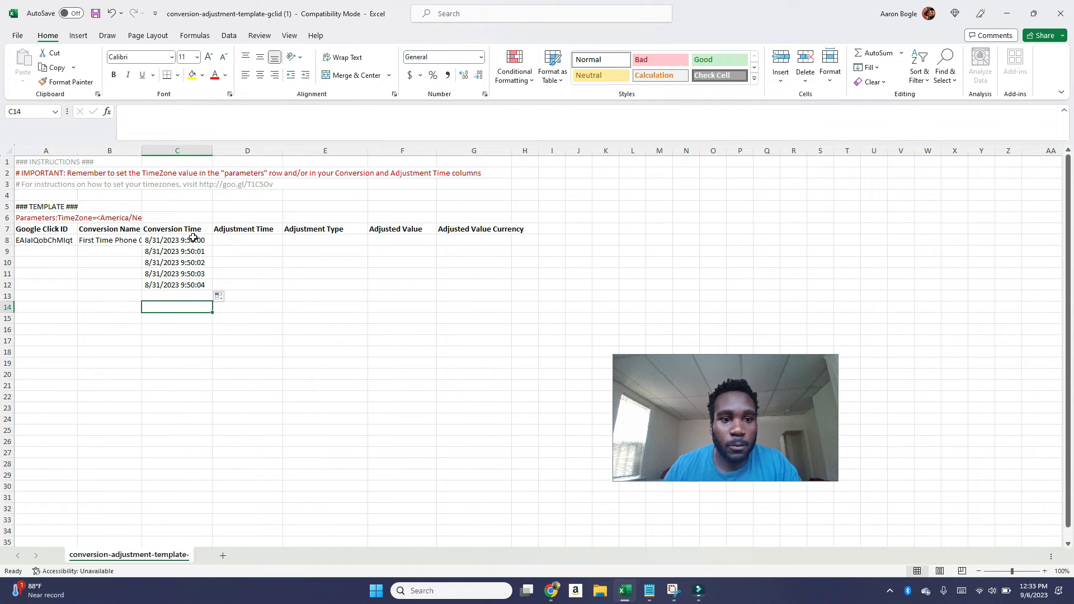
left_click(193, 238)
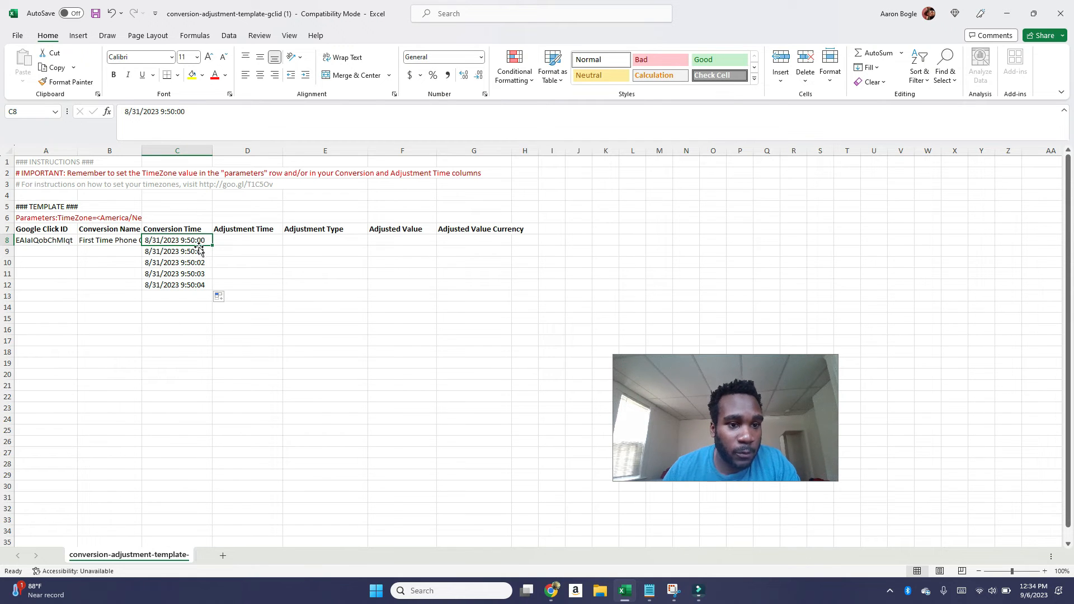
- Extend the one-second Conversion Time series down to row 67, ending at 8/31/2023 9:50:59
left_click_drag(204, 270, 218, 560)
left_click(124, 455)
left_click(403, 407)
scroll(369, 425, "up", 10)
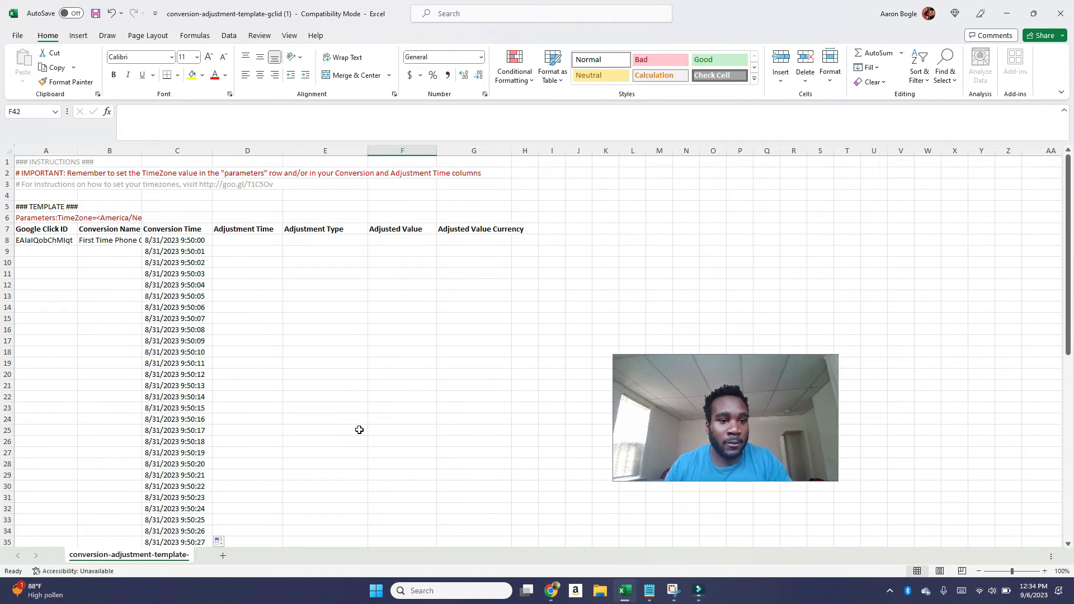
- Fill the Conversion Name First Time Phone Call from B8 down to row 67 and check the end of the column
left_click(111, 241)
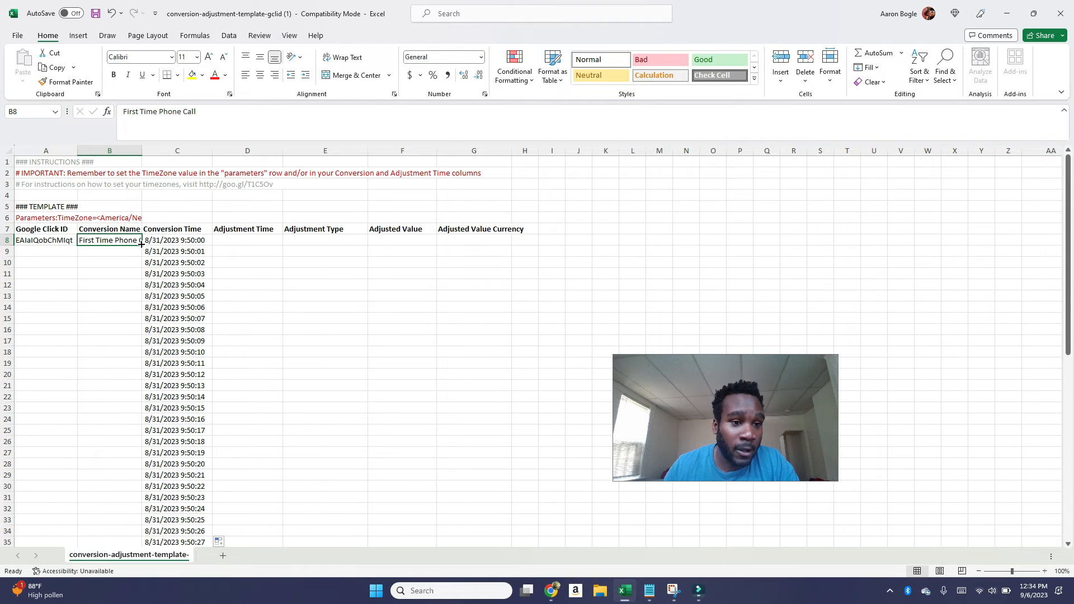
double_click(141, 244)
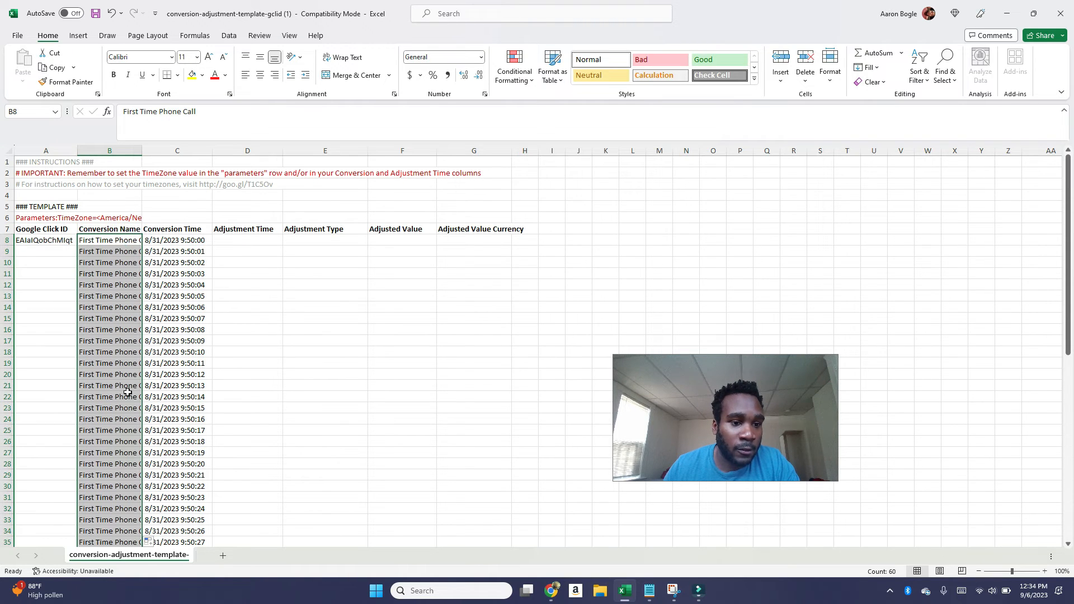
scroll(125, 396, "down", 3)
scroll(125, 396, "down", 13)
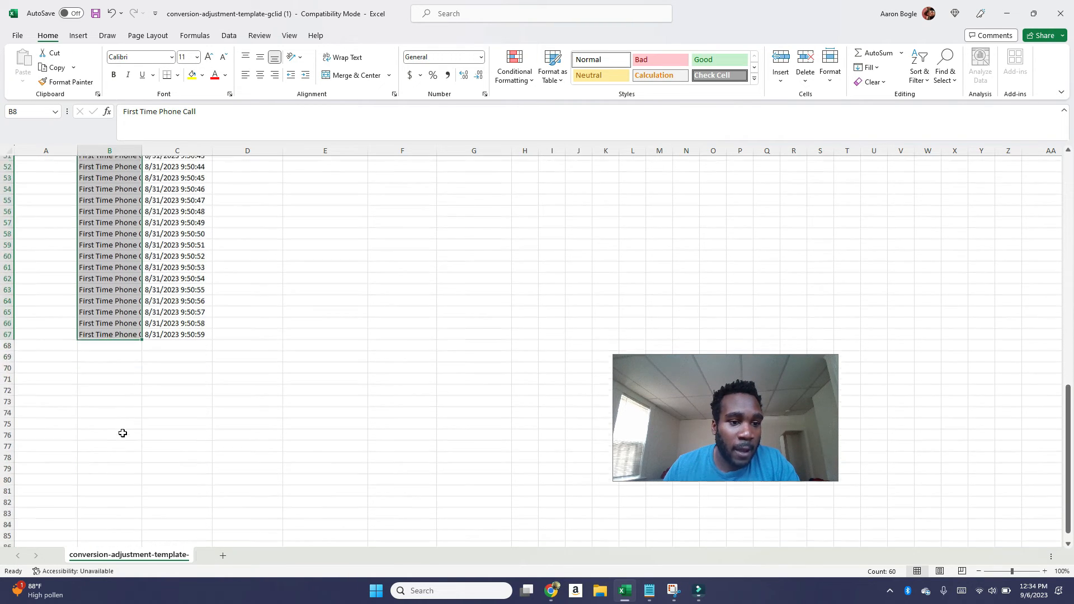
scroll(123, 433, "up", 10)
scroll(123, 432, "up", 7)
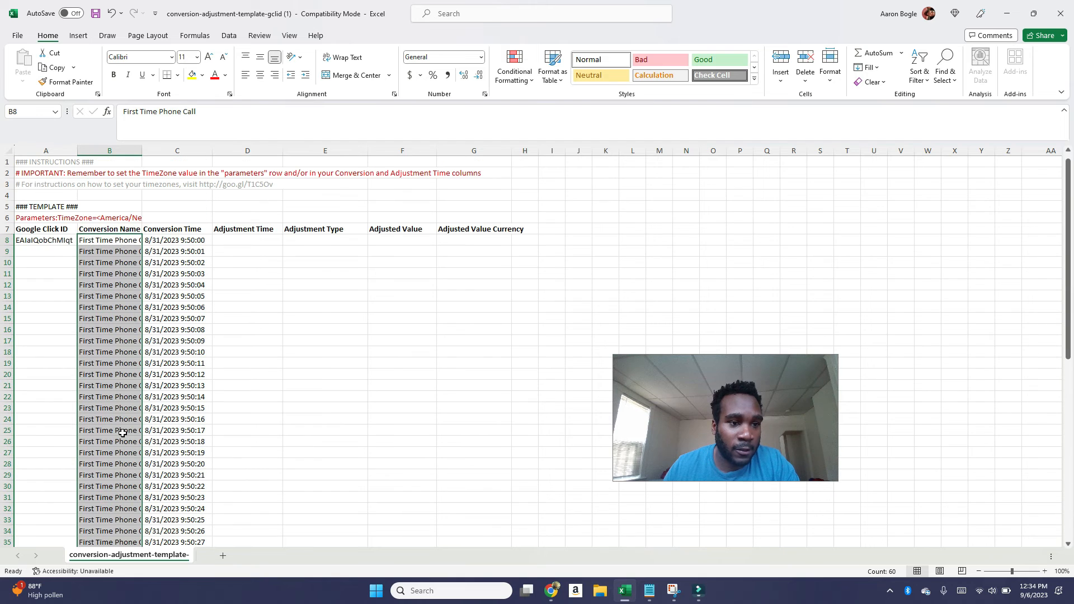
- Fill the Google Click ID from A8 down to row 67 and check the end of the column
left_click(46, 244)
double_click(78, 245)
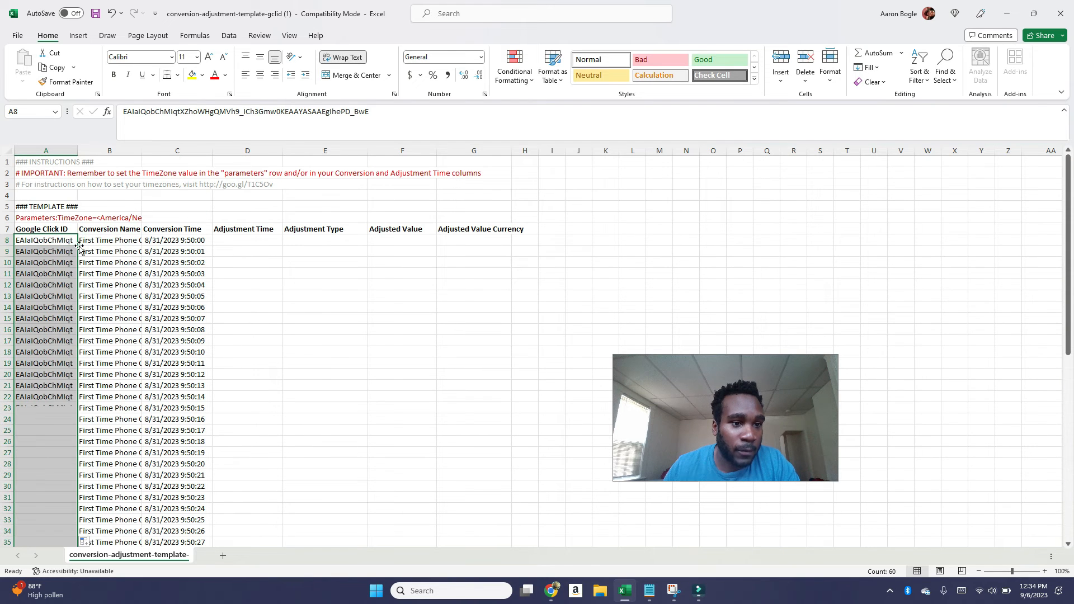
scroll(115, 446, "down", 13)
scroll(117, 448, "up", 10)
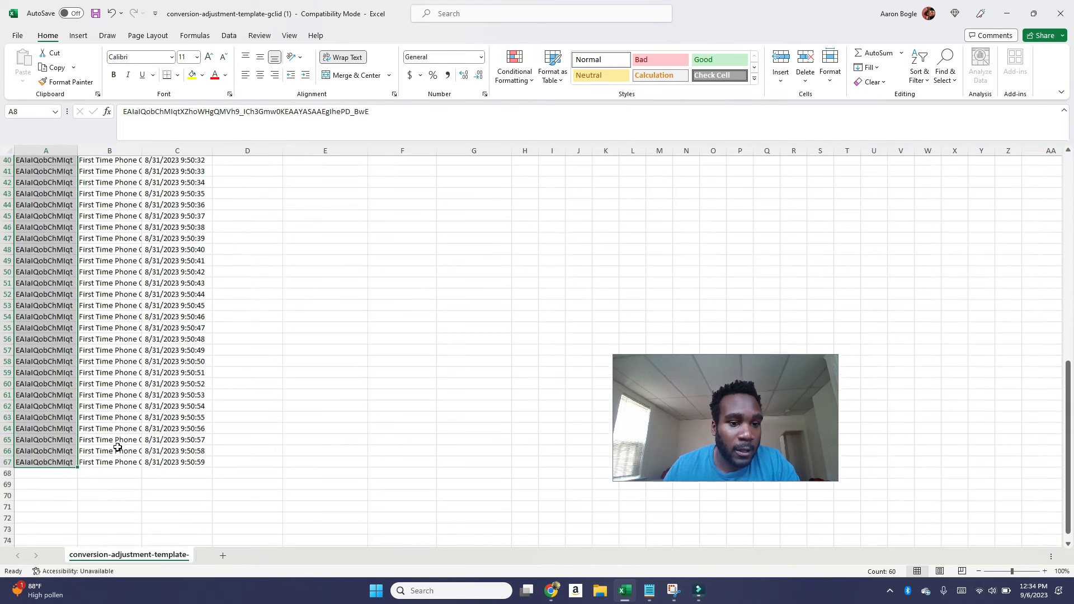
scroll(117, 446, "up", 3)
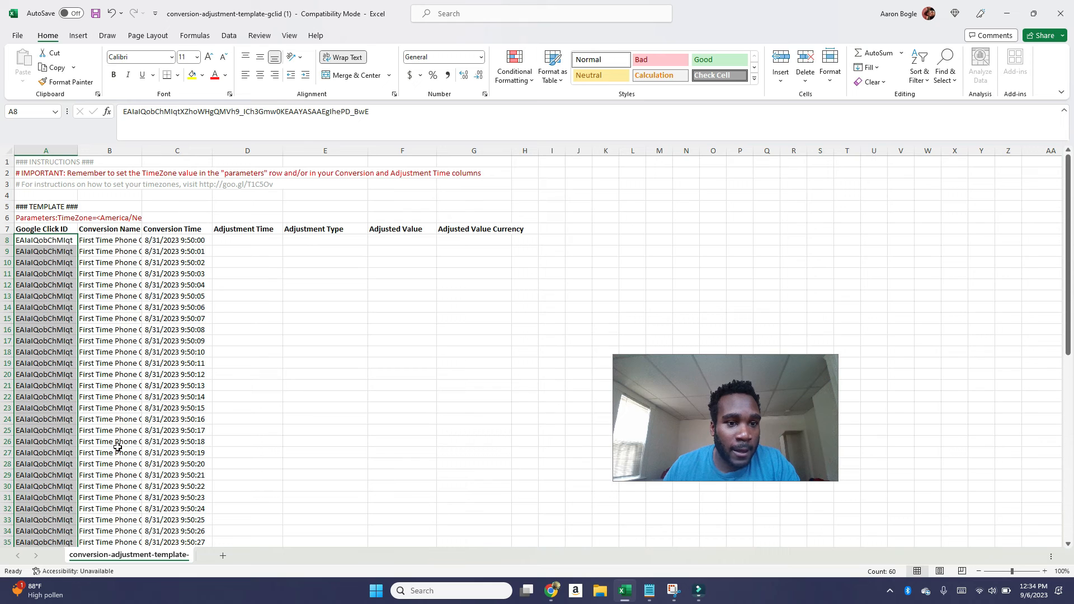
left_click(180, 244)
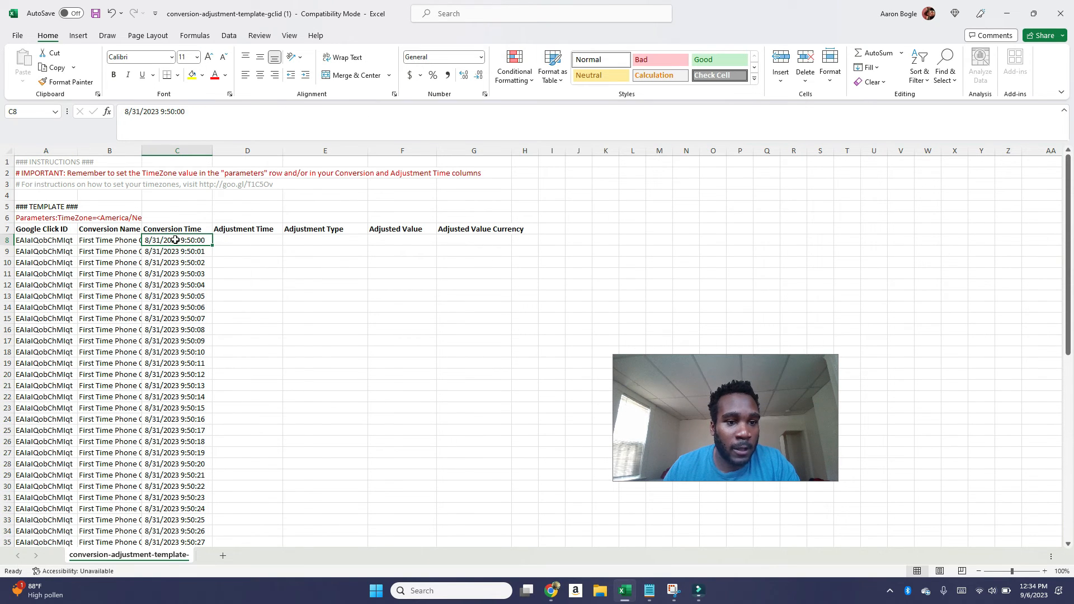
right_click(175, 239)
left_click(206, 262)
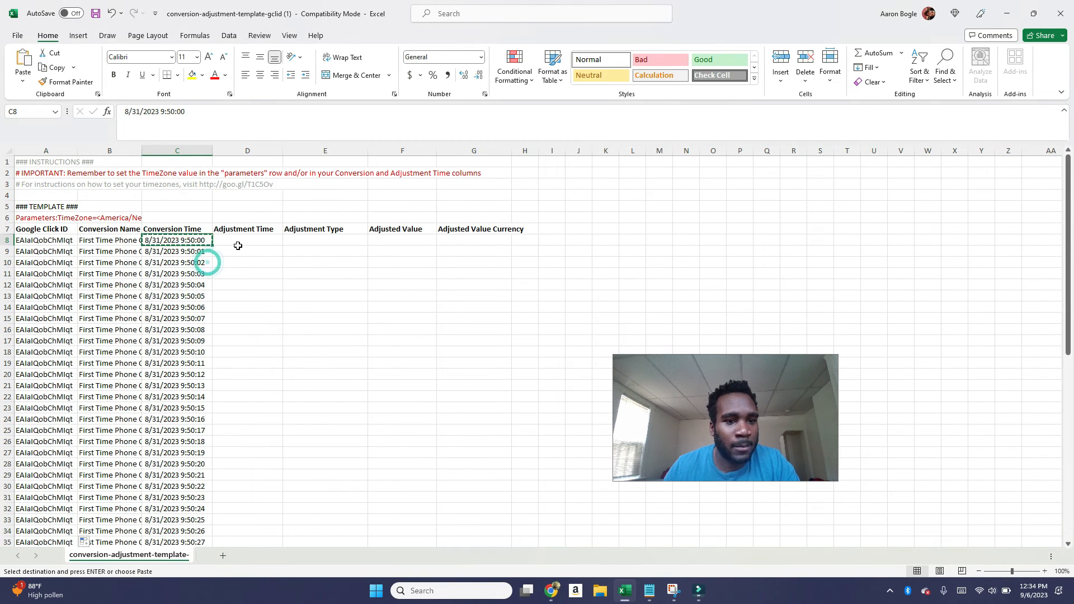
left_click(243, 244)
double_click(246, 241)
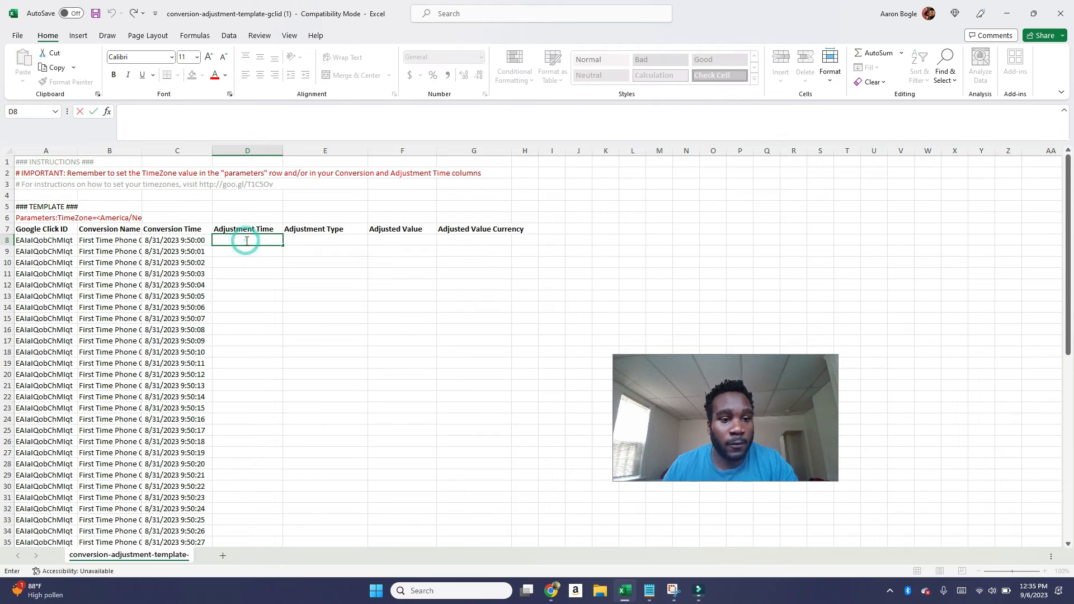
- Copy the Conversion Time from C8 into D8, change it to 8/31/2023 9:52:00, and fill it down to row 67
right_click(179, 240)
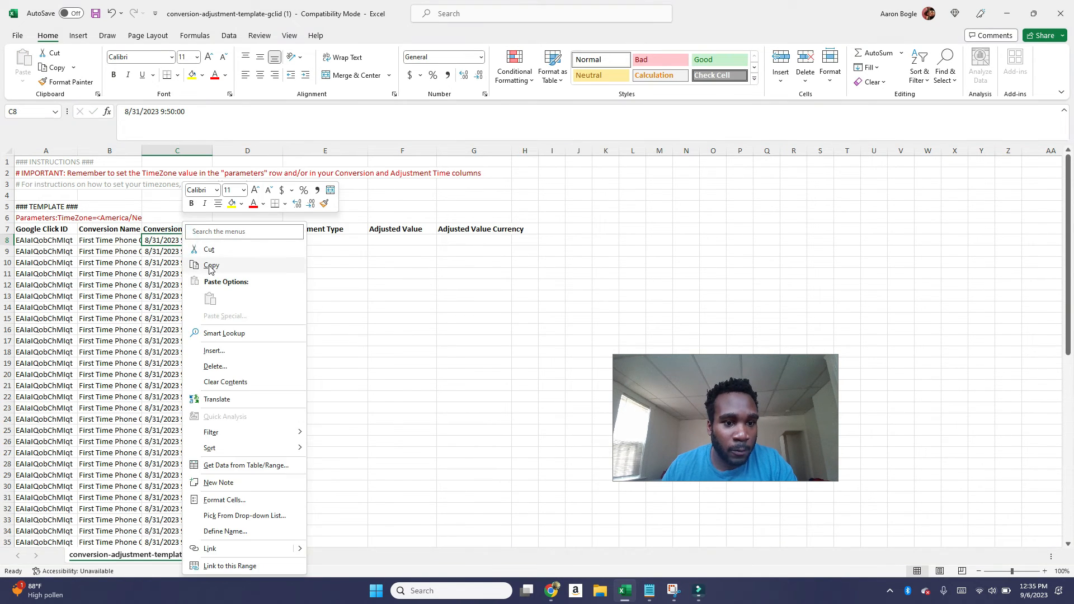
left_click(208, 266)
left_click(252, 239)
right_click(255, 240)
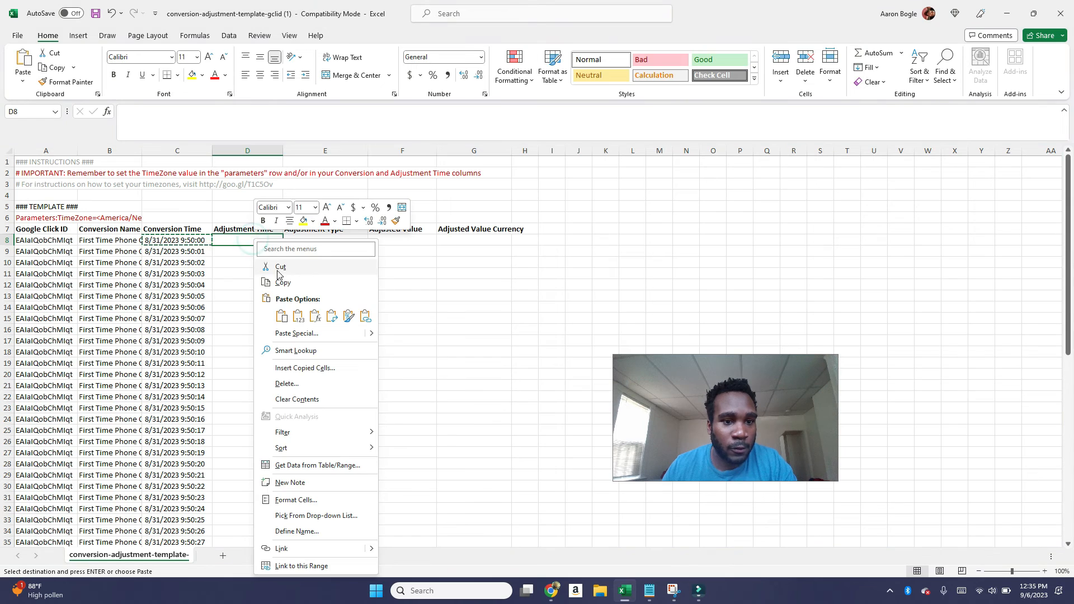
left_click(280, 315)
double_click(263, 242)
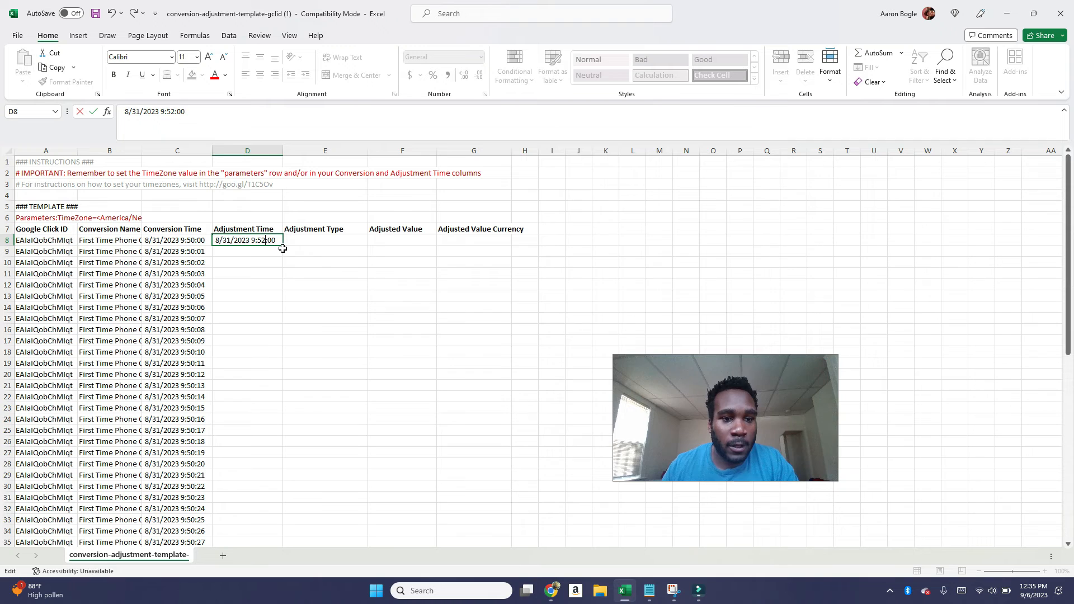
double_click(284, 247)
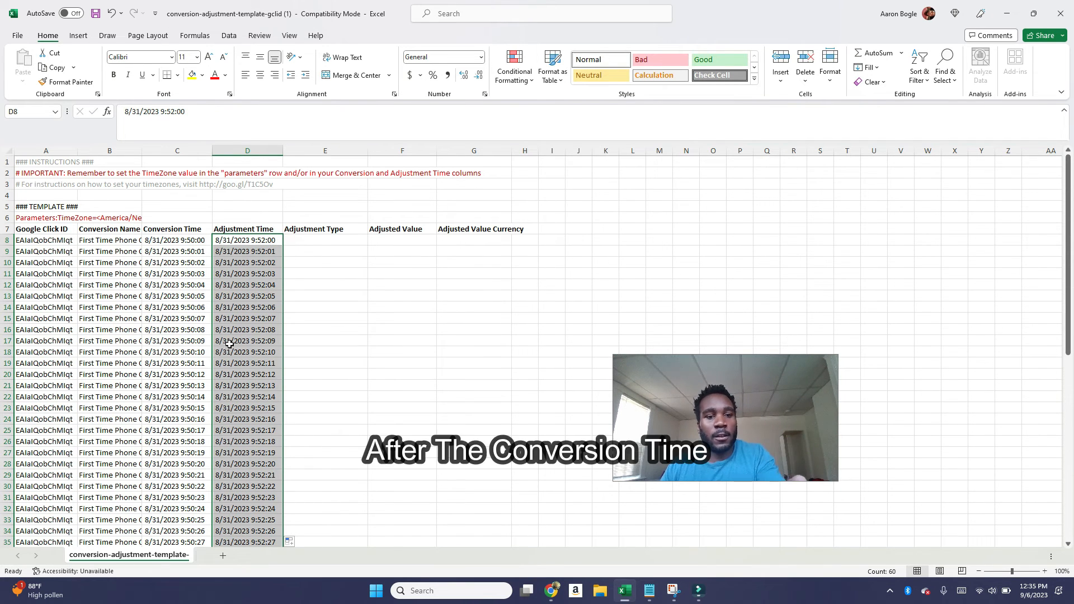
- Copy the adjustment type RETRACT from the Google Ads Help page in Chrome and paste it into E8 of the Excel template
left_click(334, 285)
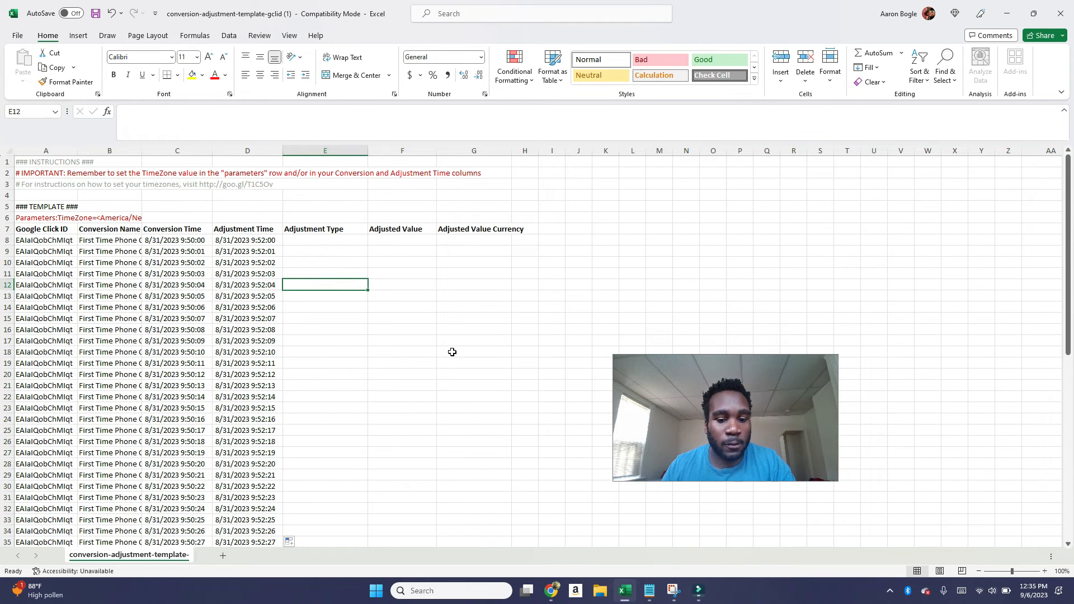
left_click(551, 591)
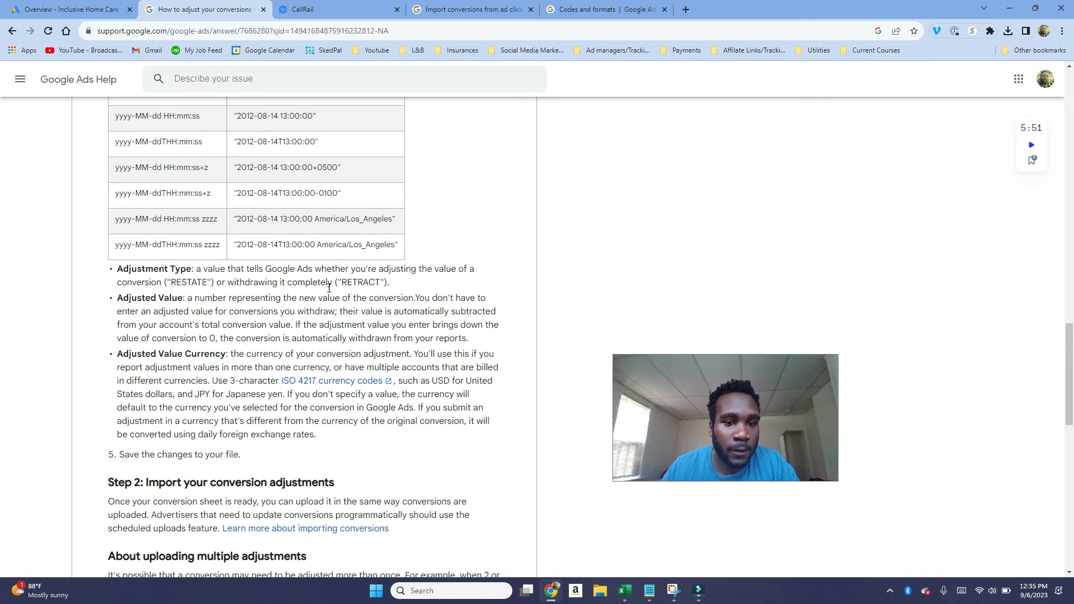
left_click_drag(342, 284, 383, 282)
right_click(382, 282)
left_click(389, 291)
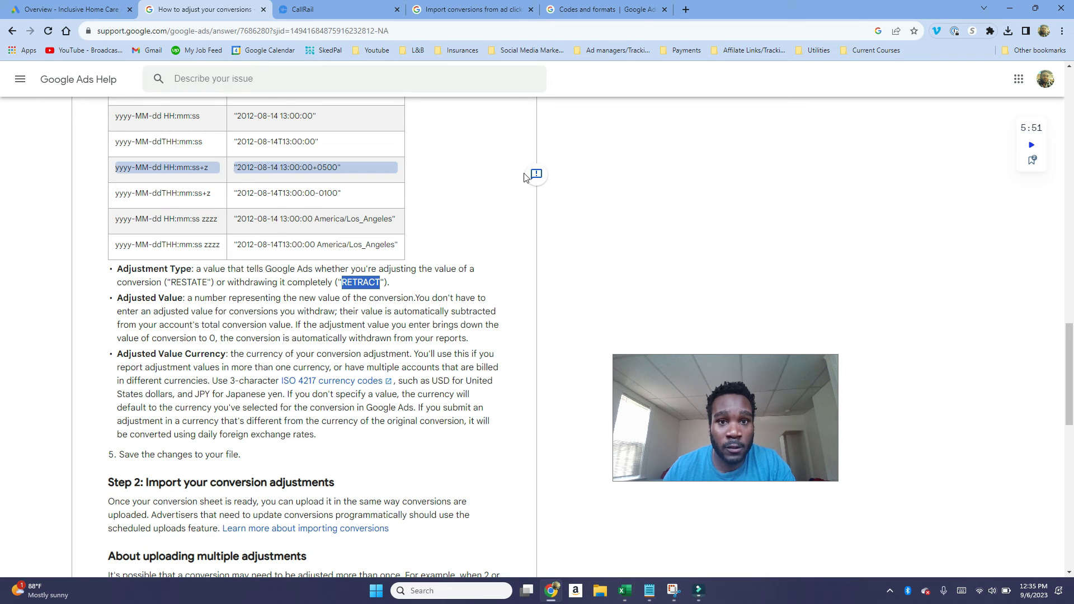
left_click(628, 591)
left_click(364, 239)
key("ctrl+v")
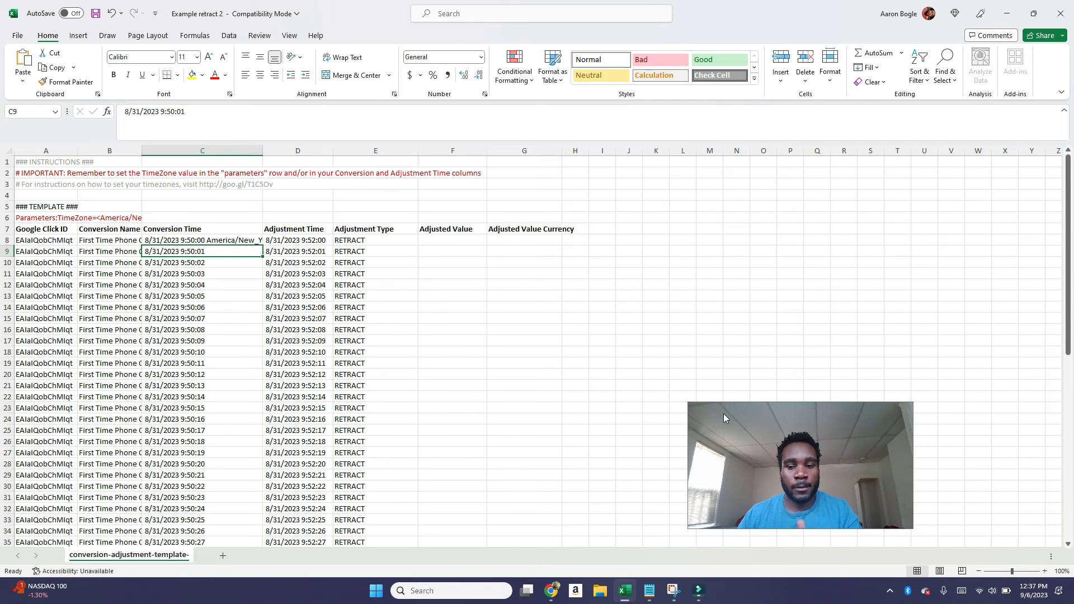
- Append the time zone America/New_York to the Conversion Time in C9, separated by a space
double_click(234, 251)
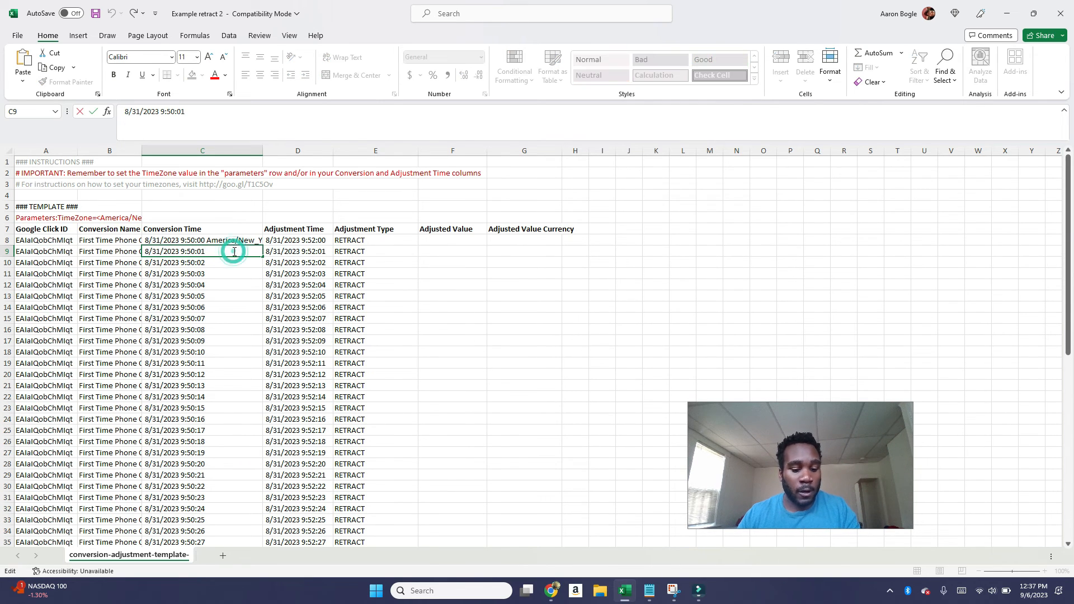
key("ctrl+v")
key("Return")
key("ctrl+Down")
scroll(241, 297, "up", 14)
scroll(249, 302, "up", 3)
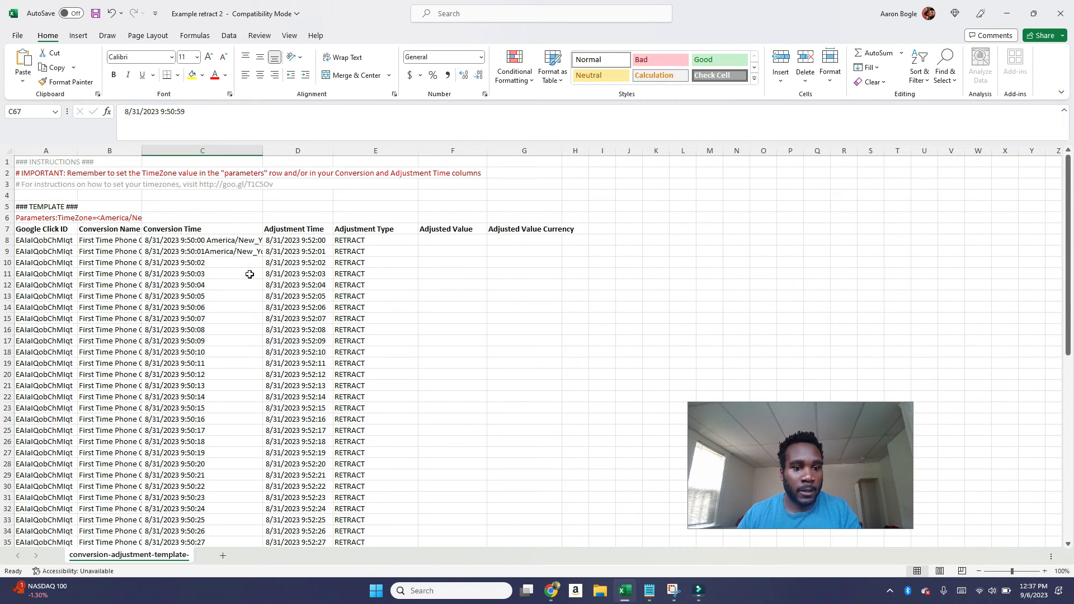
double_click(217, 253)
left_click(205, 250)
- Append America/New_York after a space to the Conversion Time in C10
left_click(228, 263)
double_click(228, 263)
key("ctrl+v")
left_click(206, 261)
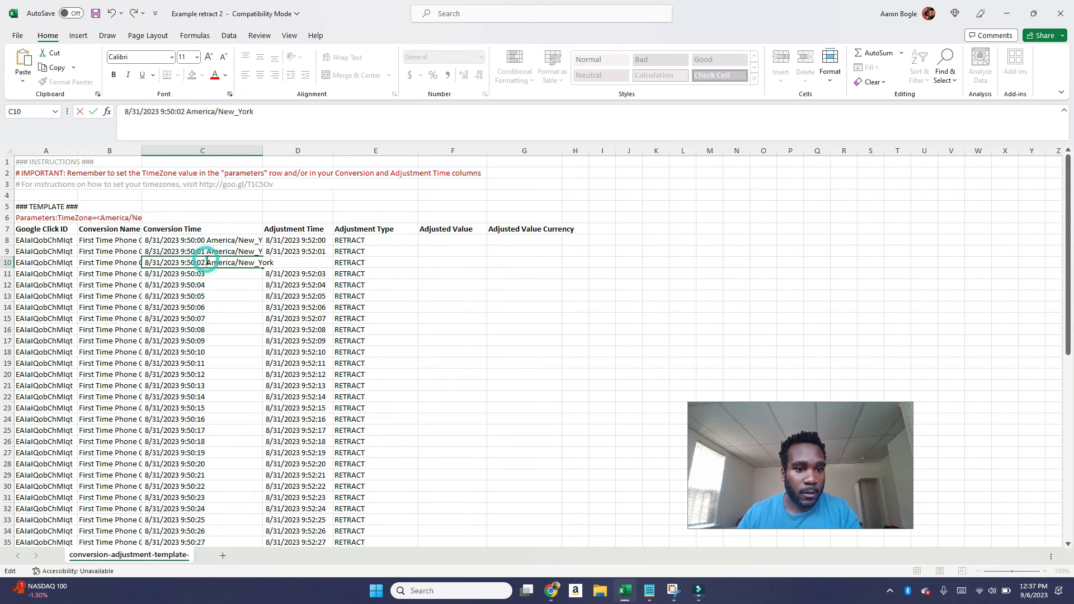
- Copy the America/New_York text with its leading space from C10 and leave the cell
left_click_drag(207, 263, 267, 266)
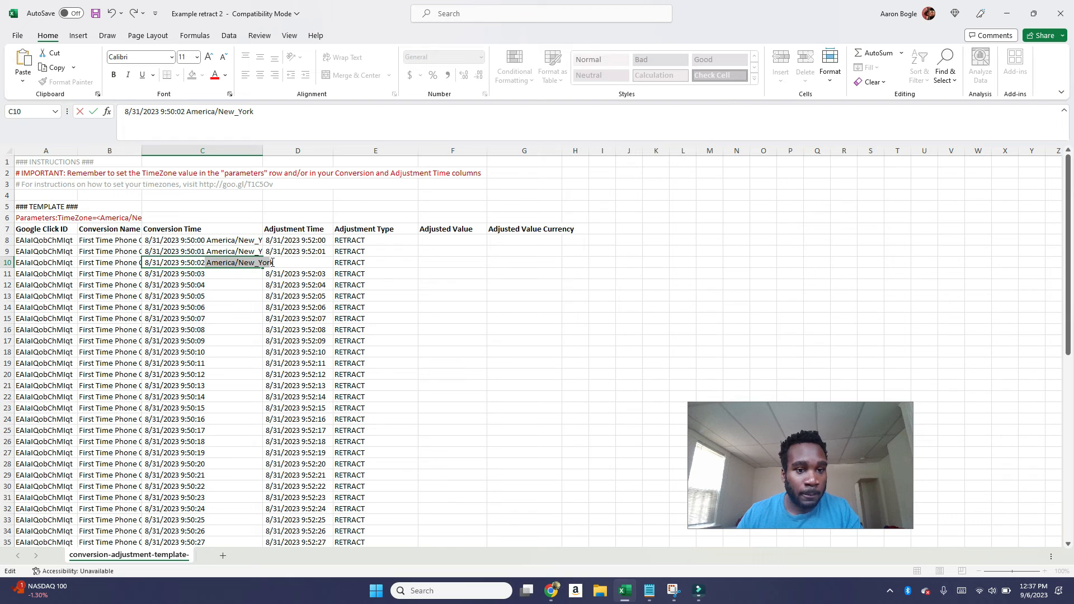
left_click_drag(274, 262, 274, 262)
right_click(259, 263)
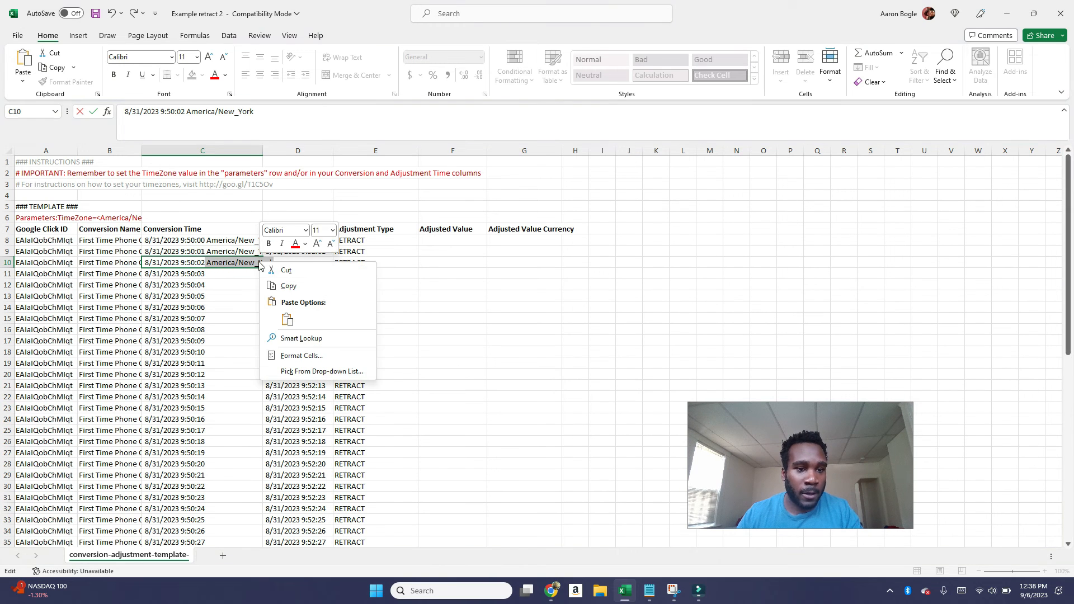
left_click(288, 285)
key("Escape")
key("ctrl+Down")
scroll(241, 295, "up", 15)
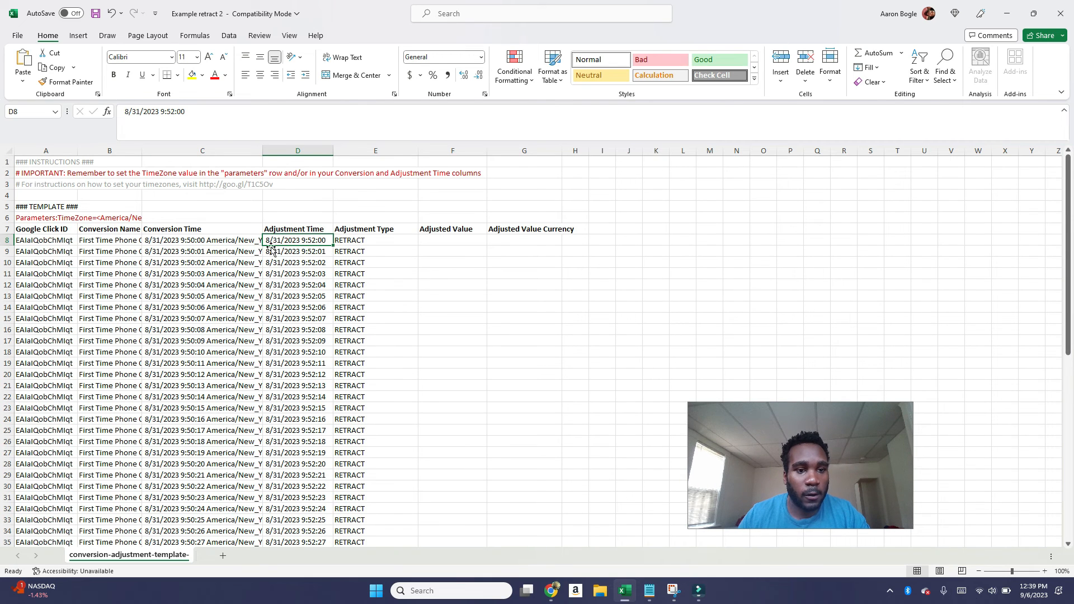
- Check the Adjustment Time column down to its last entry in row 67
scroll(241, 359, "down", 3)
scroll(242, 400, "up", 3)
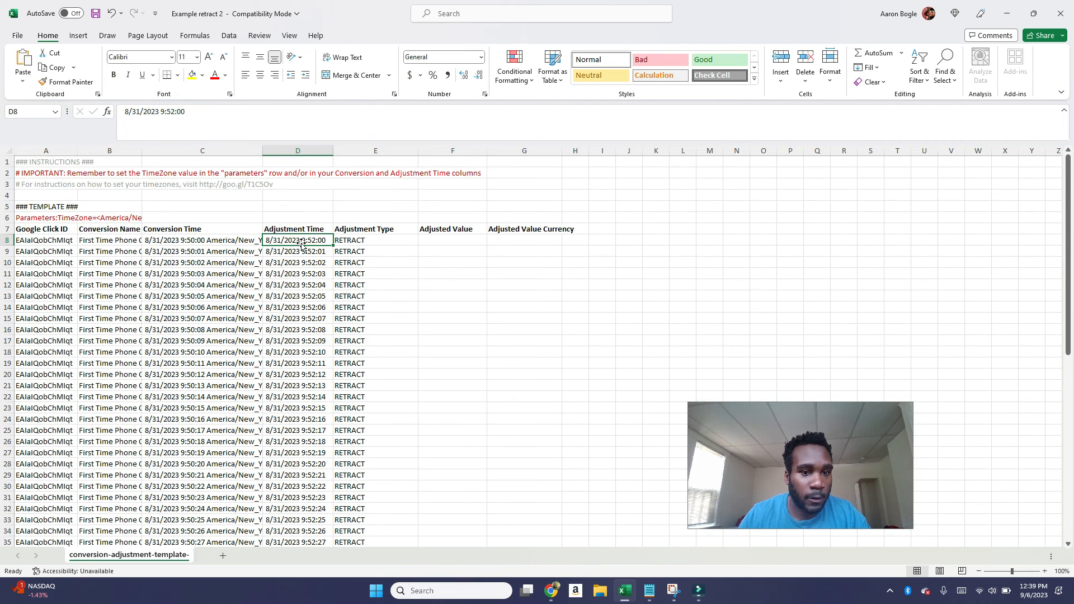
key("ctrl+Down")
scroll(343, 343, "up", 11)
scroll(344, 346, "up", 4)
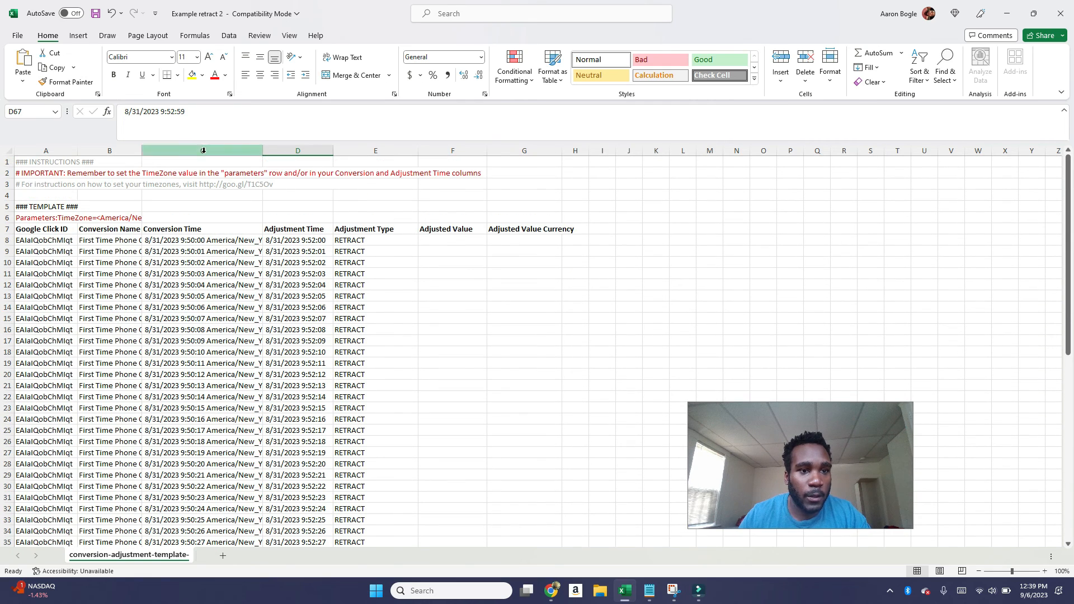
left_click(214, 118)
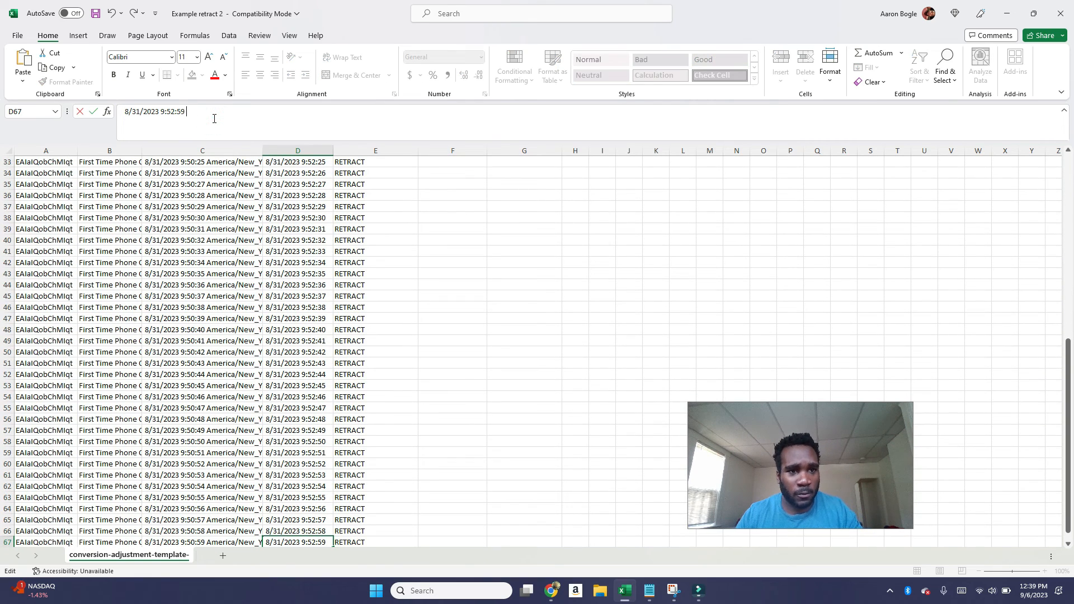
scroll(322, 248, "up", 11)
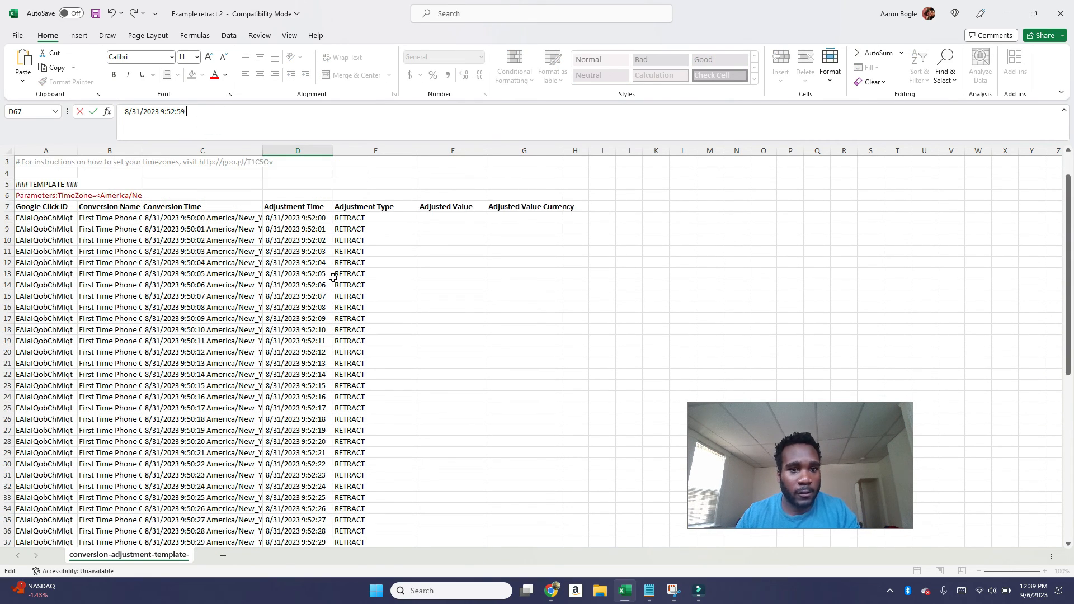
- Append America/New_York to the Adjustment Time in D8 and fill the value down to row 67
left_click(319, 243)
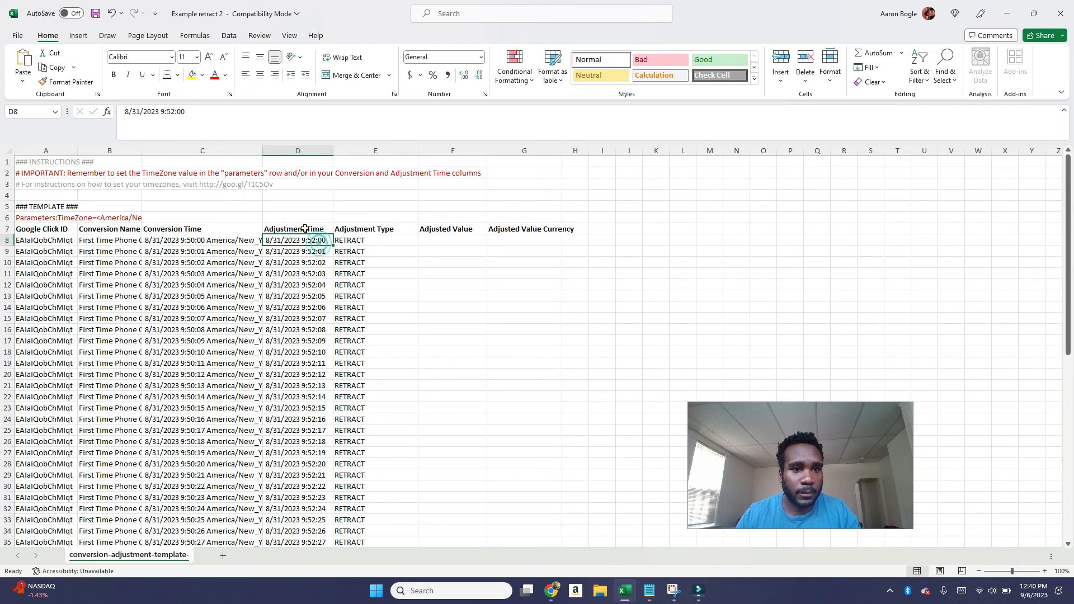
left_click(222, 124)
key("ctrl+v")
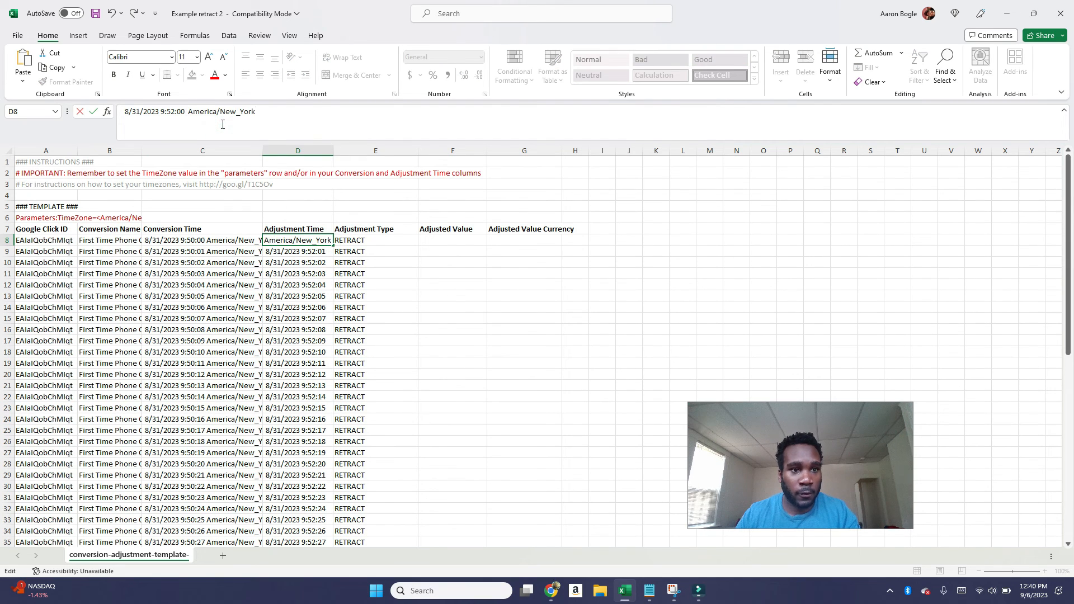
double_click(334, 247)
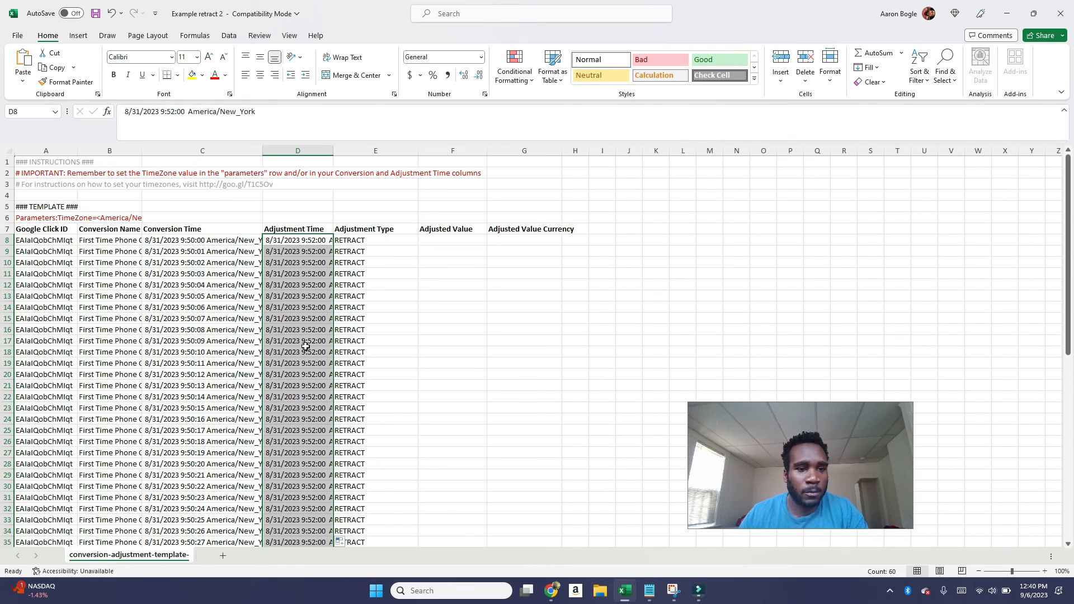
- Save the workbook and switch to the Google Ads conversion Uploads page in Chrome
left_click(96, 17)
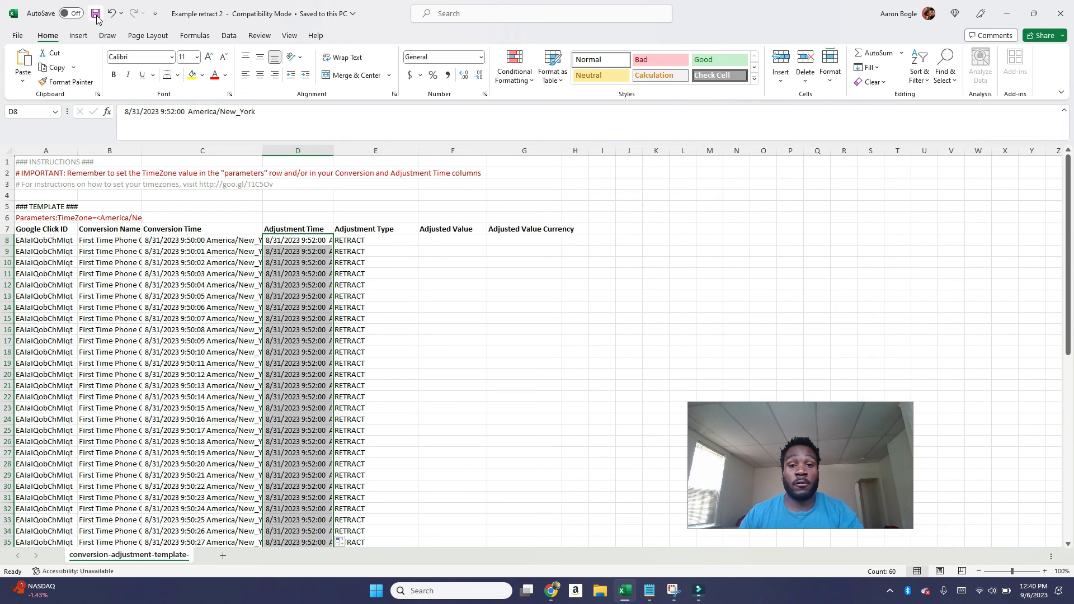
left_click(551, 591)
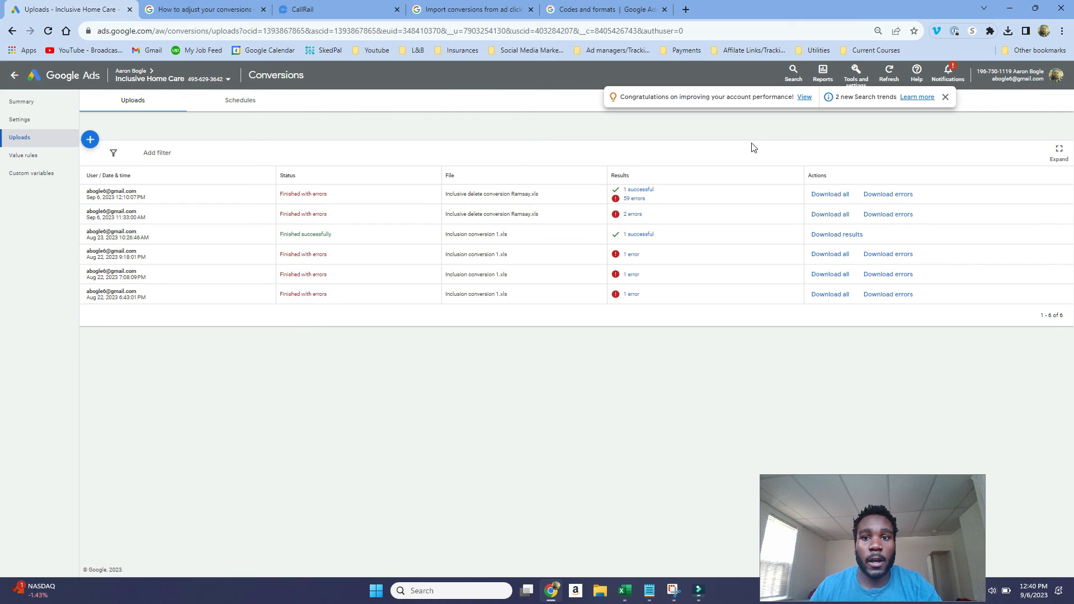
left_click(866, 83)
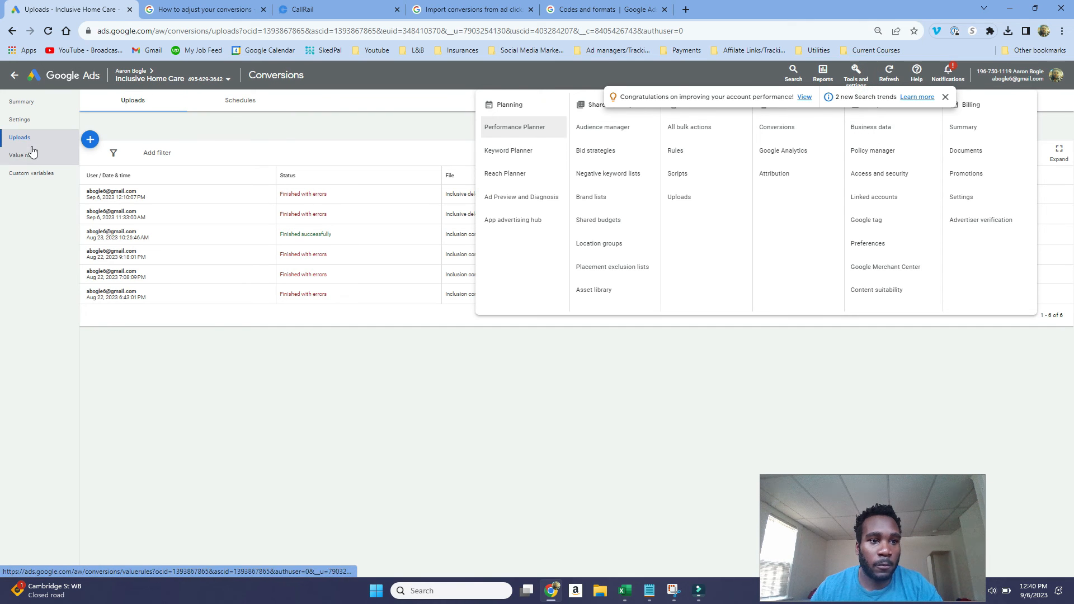
left_click(163, 133)
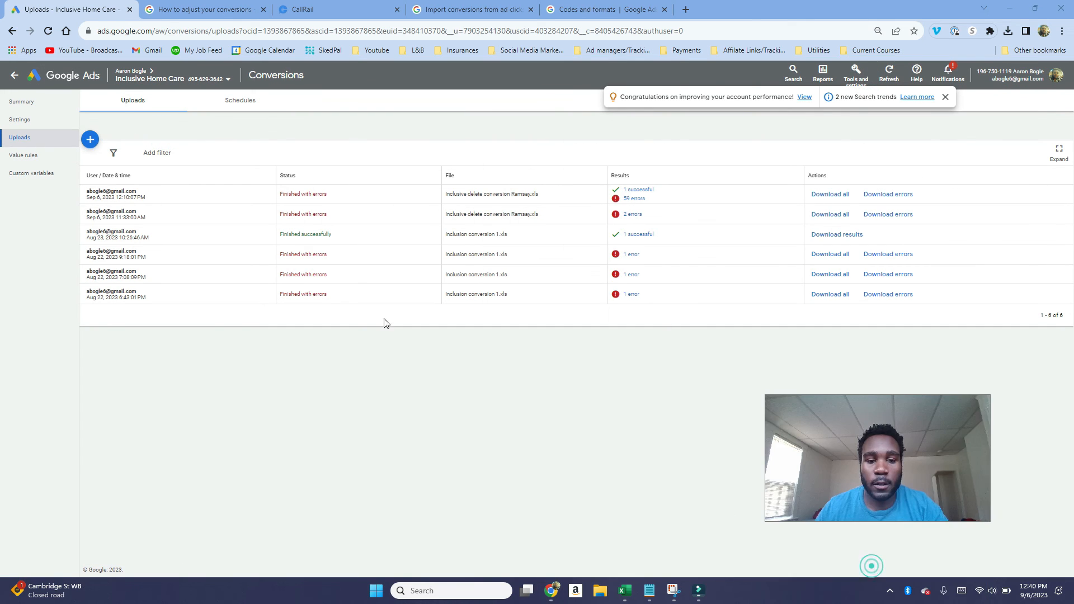
- Start a new conversion upload and choose the file Example retract 2 from the Downloads folder
left_click(89, 140)
left_click(118, 218)
left_click(120, 223)
left_click(180, 217)
double_click(130, 114)
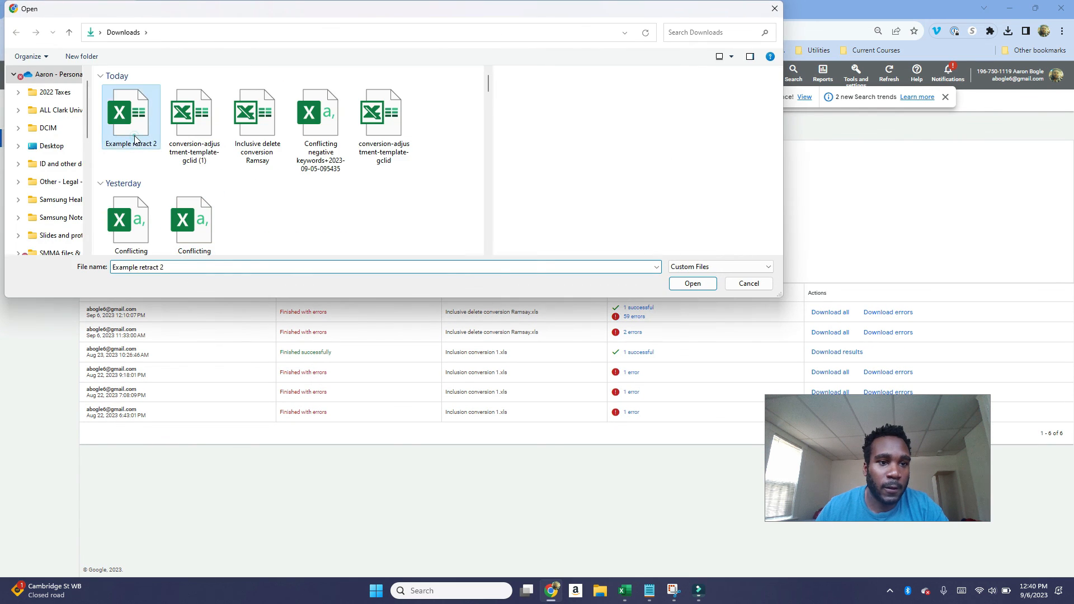
- Preview the conversion upload, check the error status of the first conversion, and apply the changes
left_click(137, 271)
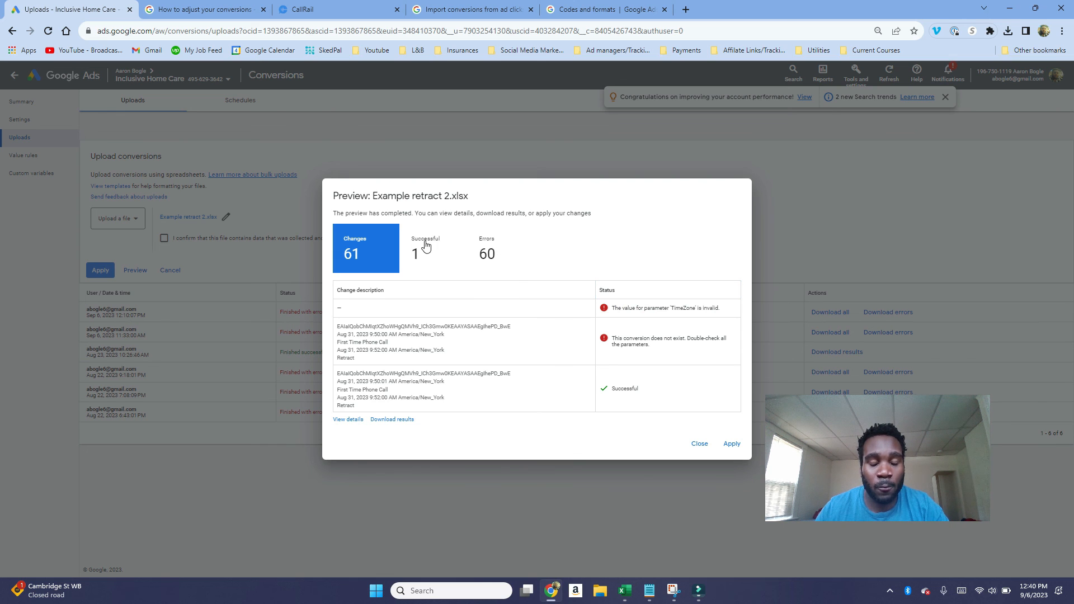
left_click_drag(618, 338, 651, 344)
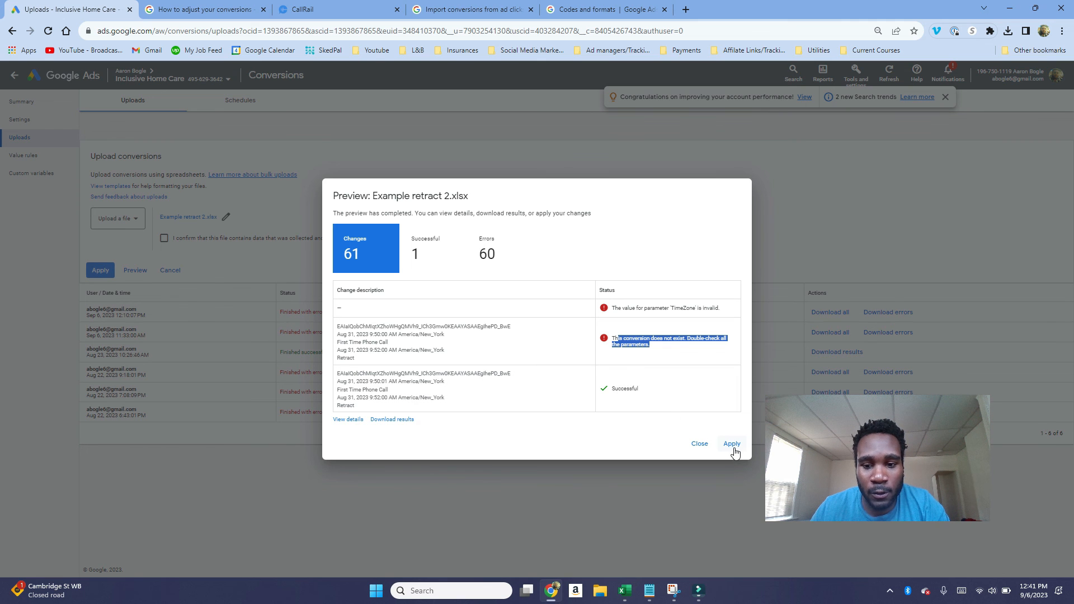
left_click(732, 445)
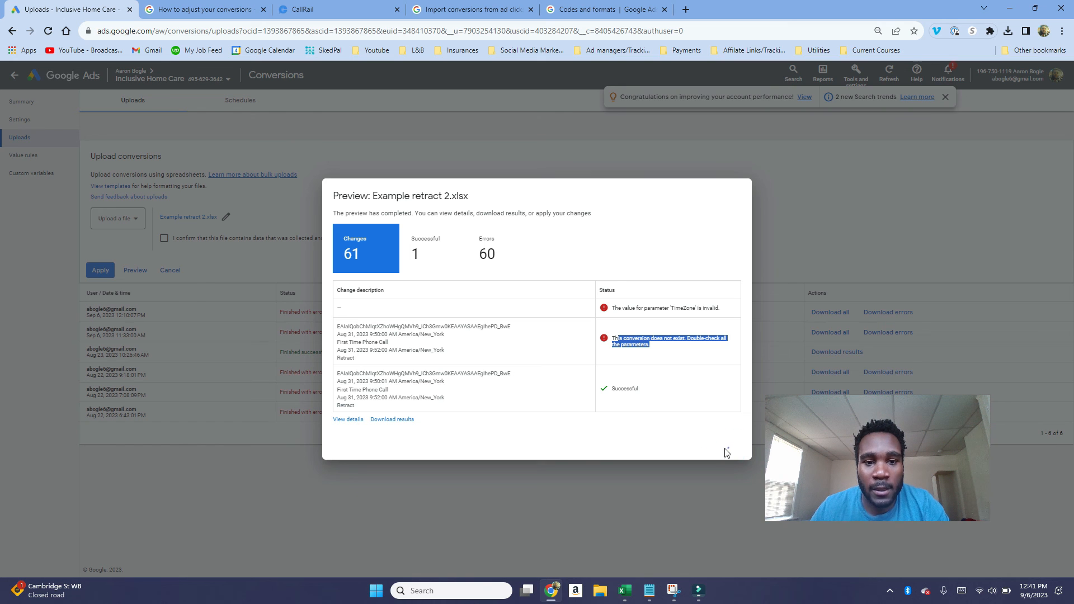